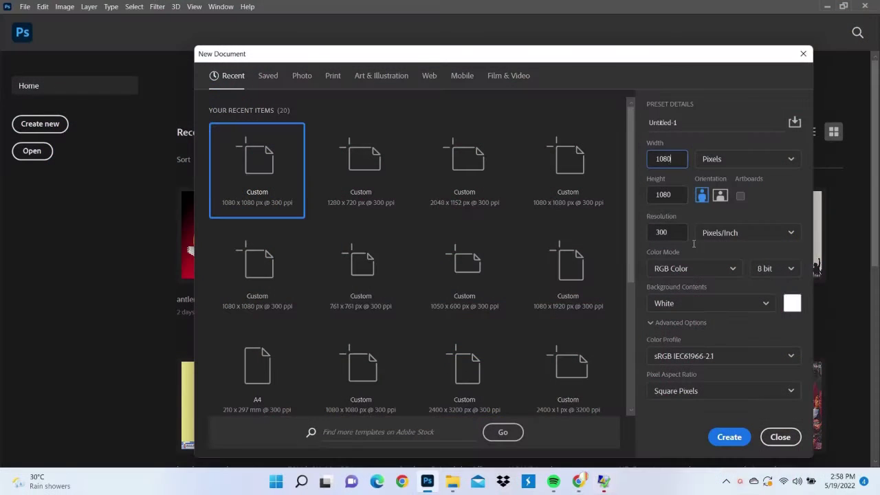
Create a new square document 1080×1080 px at 300 ppi
key("Tab")
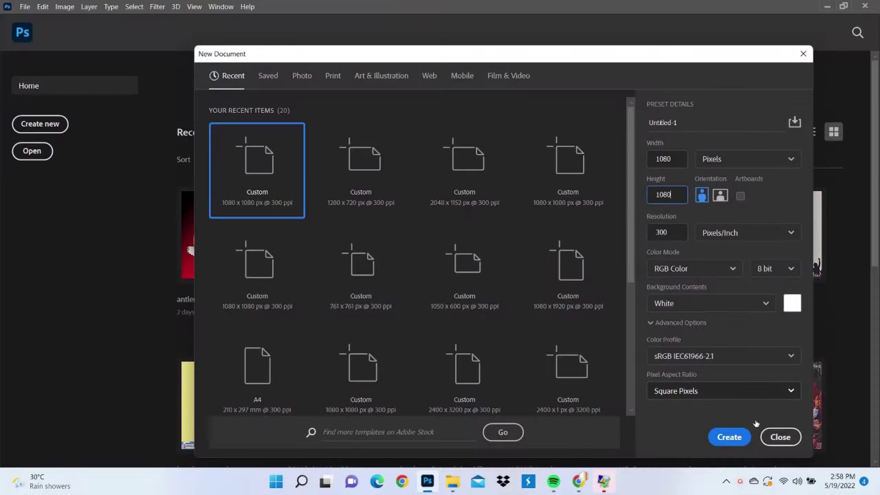
left_click(729, 438)
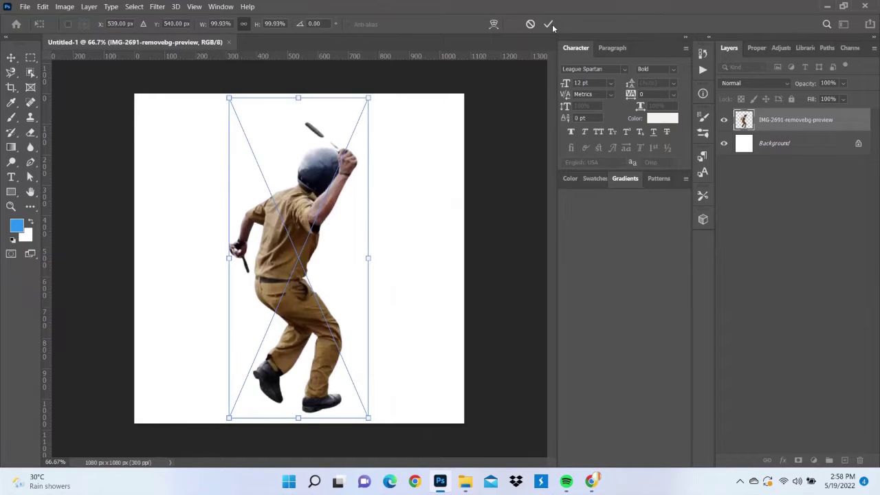
Commit the police figure's placement and select its layer with the Eraser tool
left_click(548, 24)
left_click(399, 186)
scroll(348, 200, "up", 2)
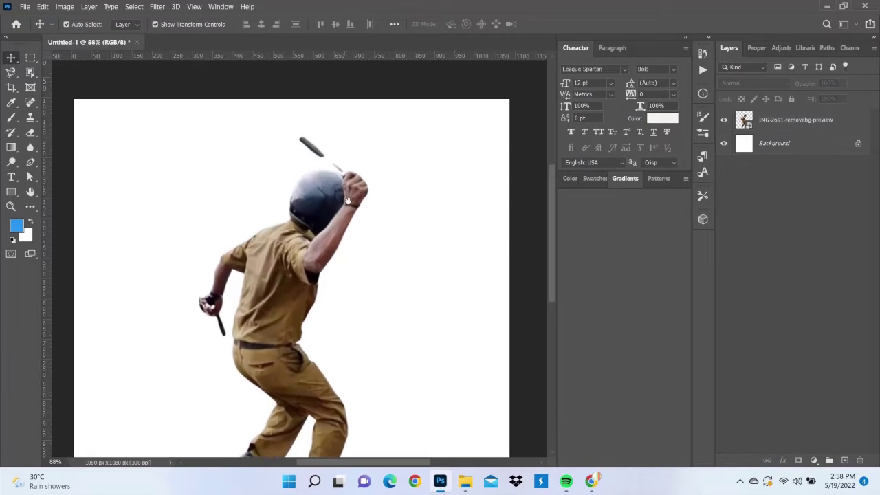
left_click(31, 132)
left_click(363, 216)
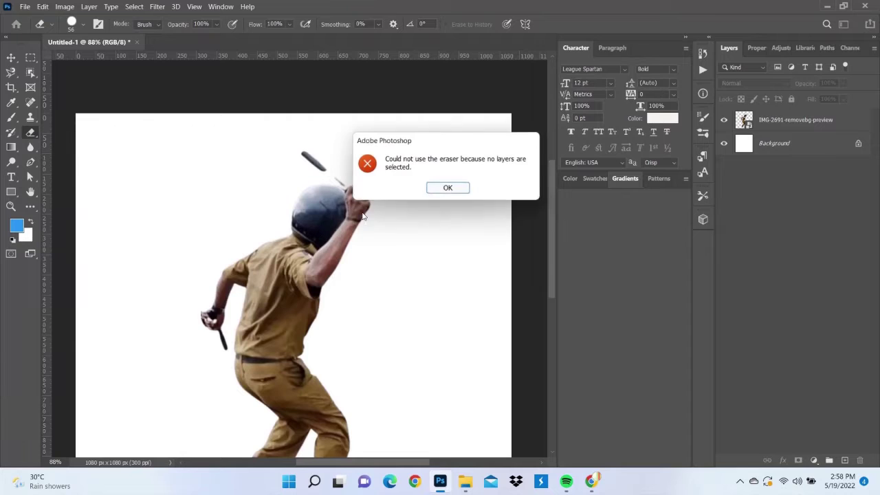
left_click(448, 187)
left_click(353, 156, "ctrl")
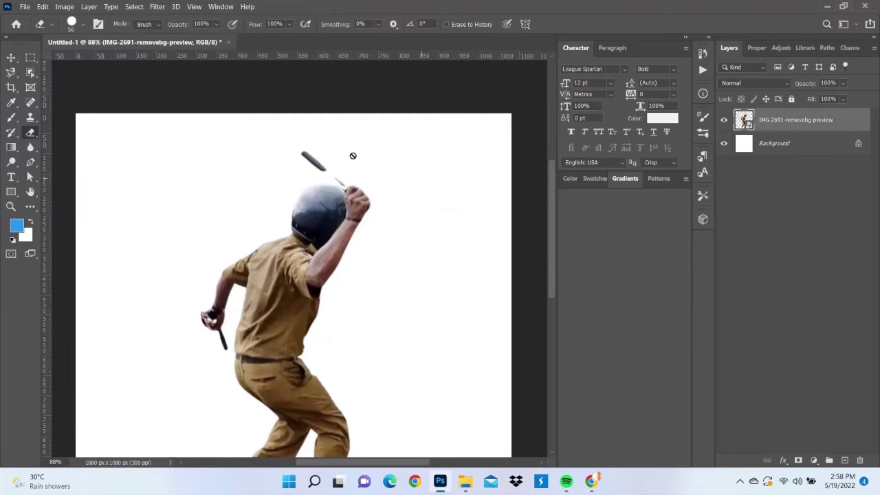
Rasterize the figure layer, erase its batons, then bring in the baton image
left_click(315, 172)
left_click(429, 197)
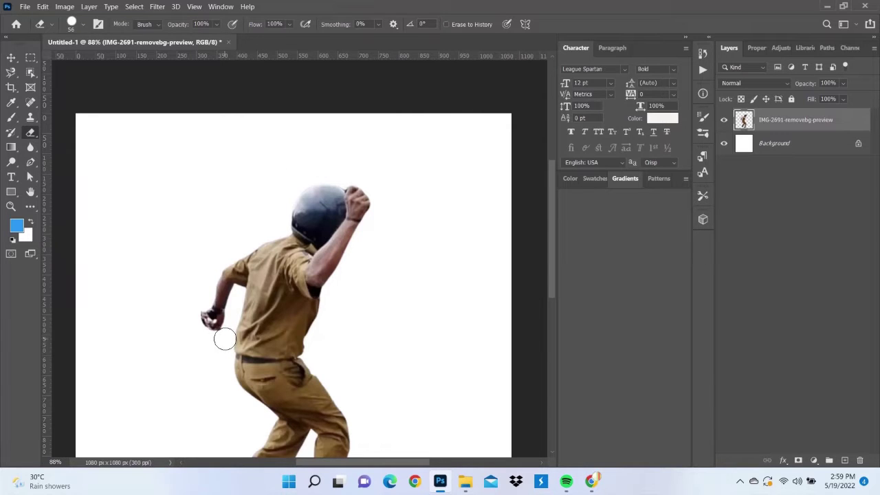
scroll(225, 268, "down", 1)
scroll(233, 318, "down", 1)
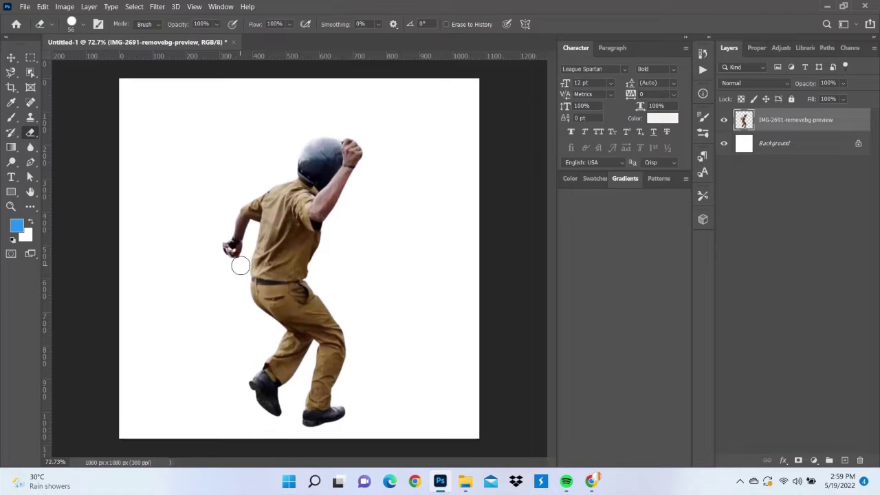
scroll(339, 132, "up", 3)
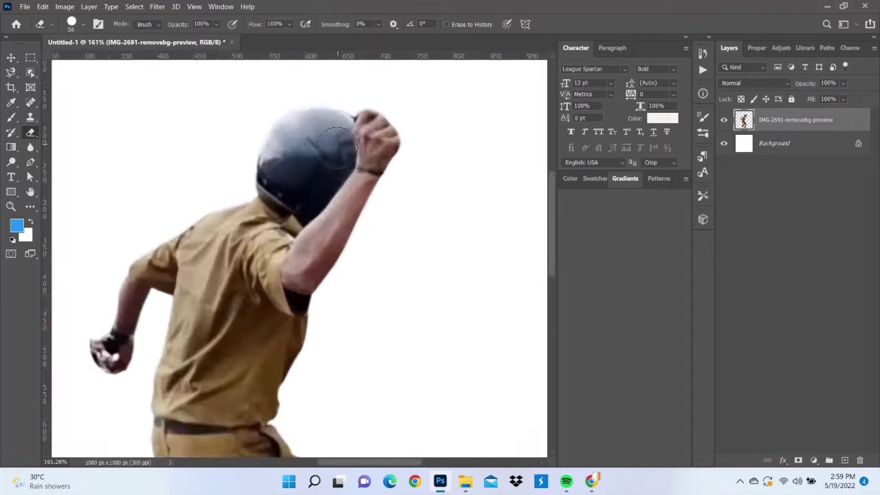
scroll(341, 103, "up", 1)
scroll(337, 62, "up", 1)
scroll(335, 165, "down", 1)
scroll(335, 165, "down", 1)
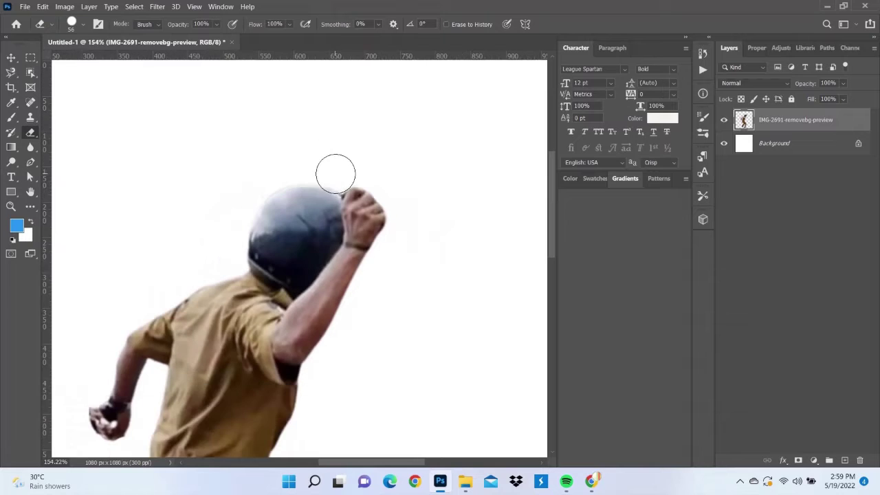
scroll(349, 163, "down", 3)
scroll(330, 158, "up", 1)
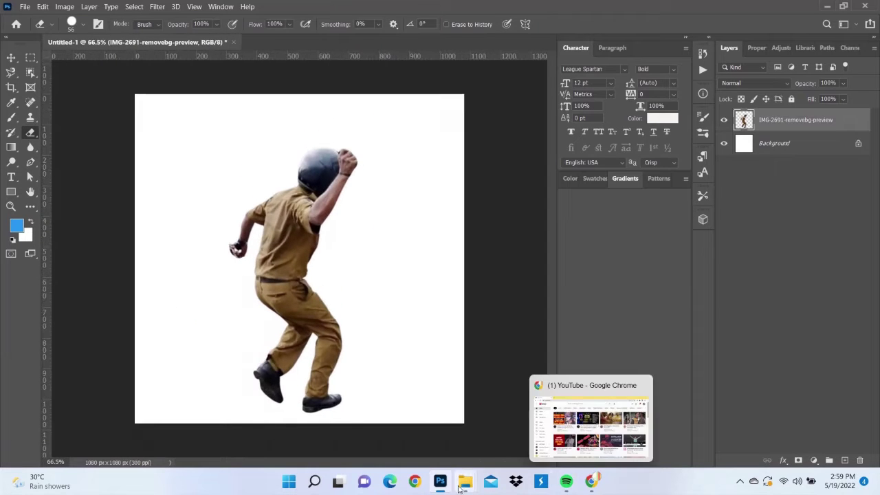
left_click(491, 430)
left_click_drag(597, 141, 427, 140)
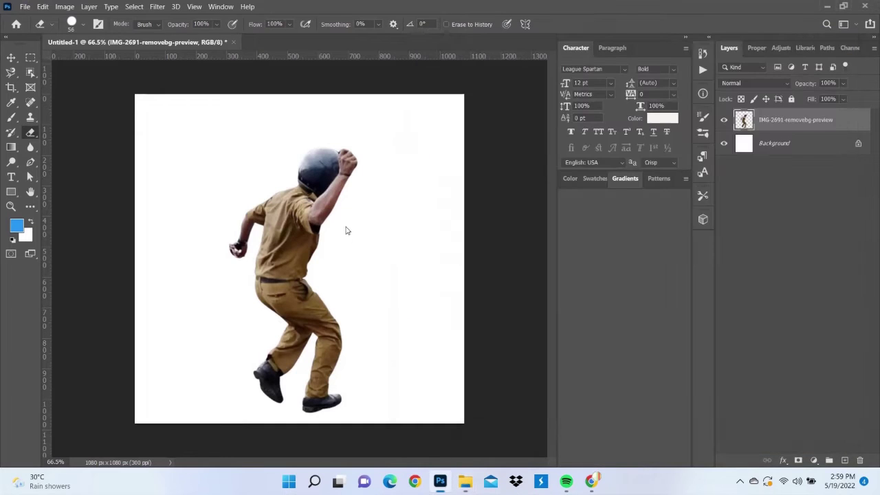
Flip the new baton horizontally and commit it
right_click(370, 207)
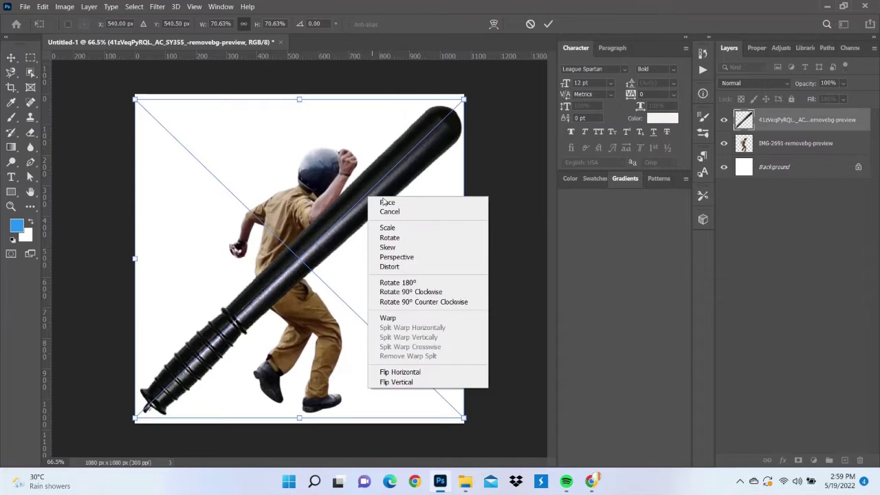
left_click(420, 370)
left_click(548, 24)
key("e")
Shrink the baton into the raised fist and stack its layer beneath the figure
key("v")
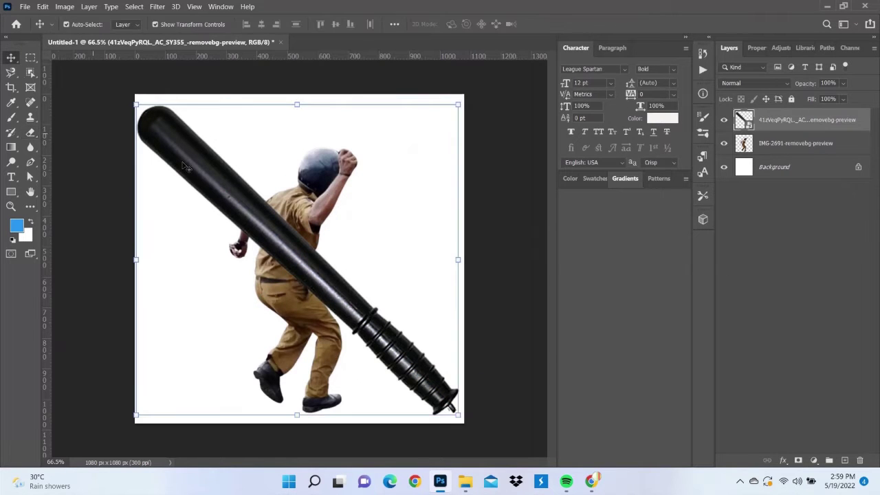
left_click_drag(136, 101, 410, 367)
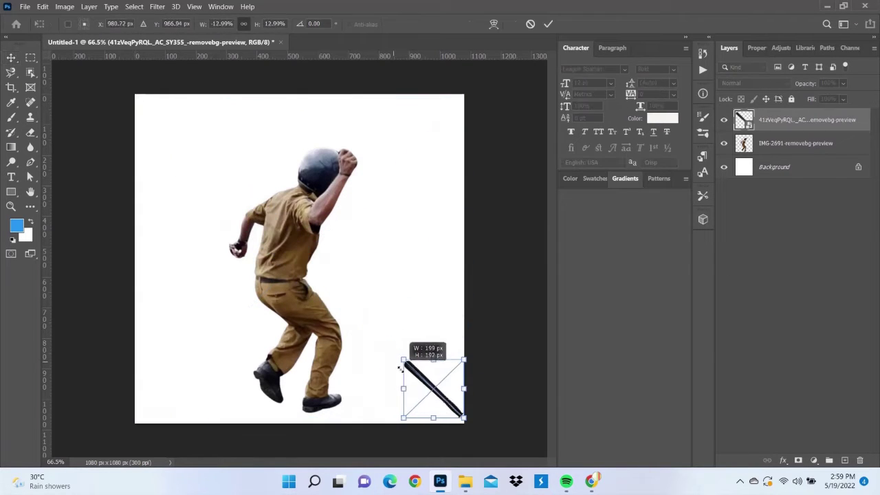
mouse_move(432, 399)
left_mouse_down()
mouse_move(320, 144)
mouse_move(288, 101)
left_mouse_up()
left_click(548, 24)
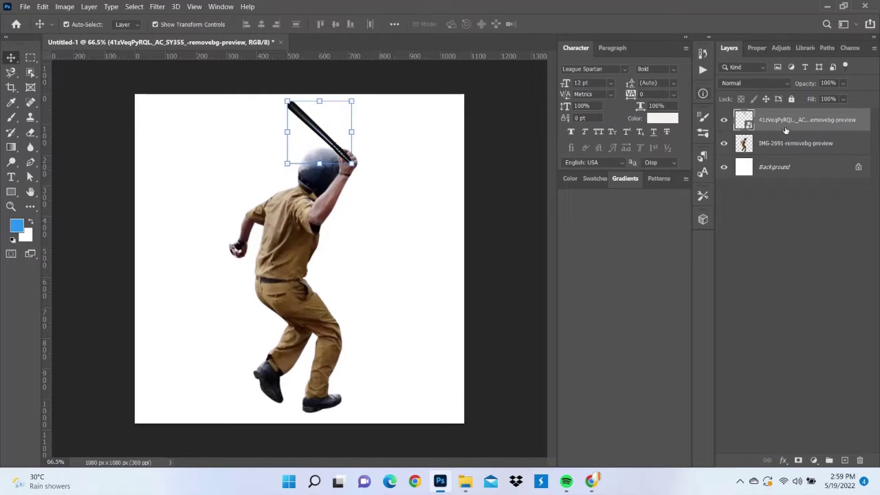
left_click_drag(786, 130, 793, 152)
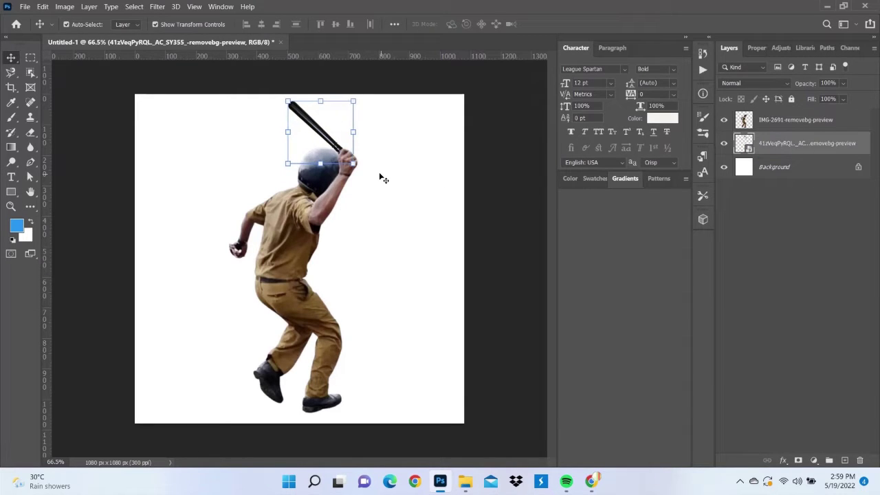
left_click_drag(320, 129, 326, 137)
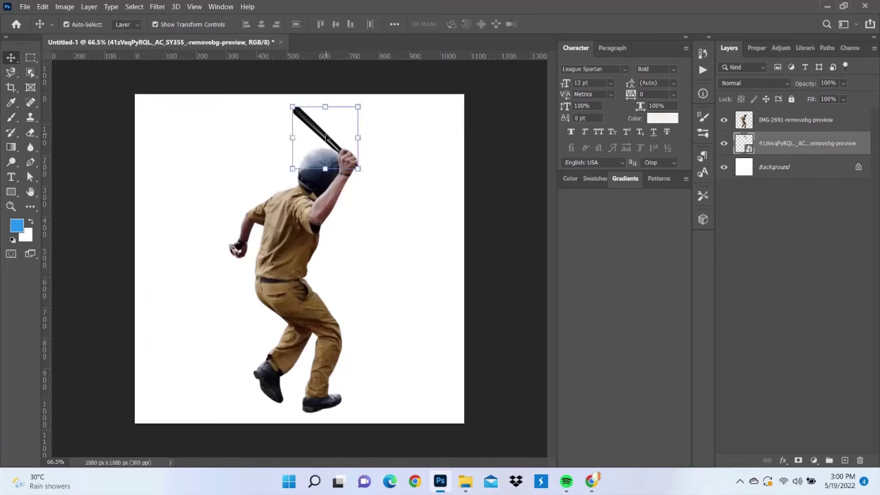
left_click(403, 155)
left_click_drag(108, 131, 477, 394)
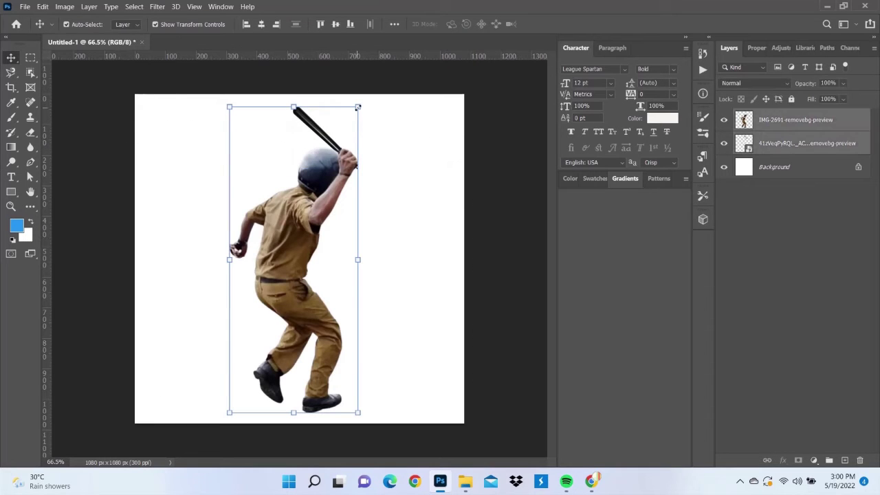
Scale down the figure with its baton and place a small butterfly just above the baton
left_click_drag(358, 108, 292, 283)
left_click_drag(268, 344, 268, 313)
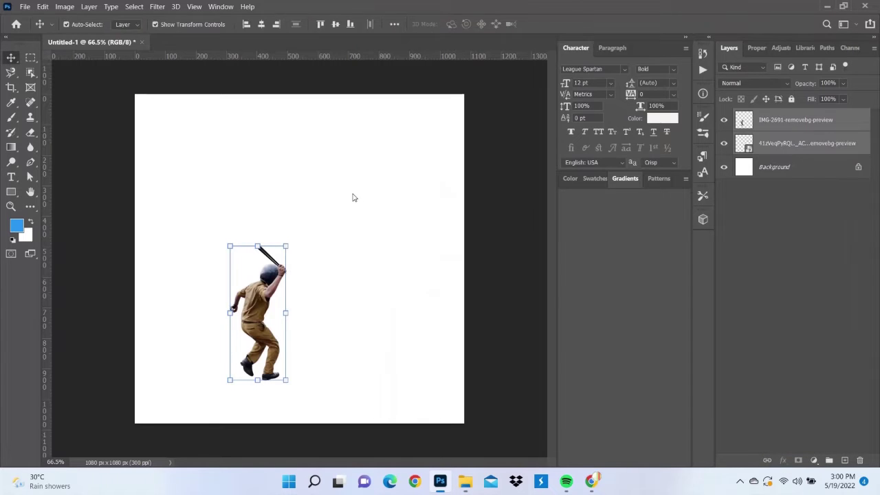
left_click_drag(458, 484, 354, 197)
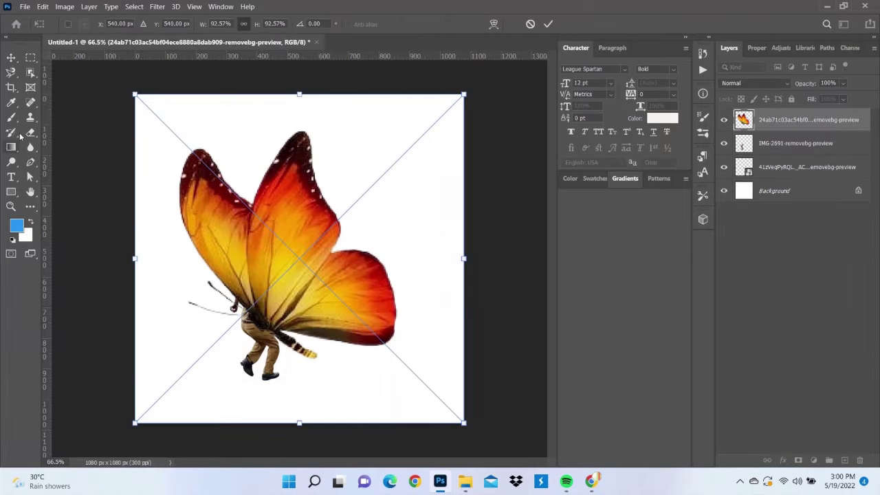
left_click_drag(131, 95, 379, 337)
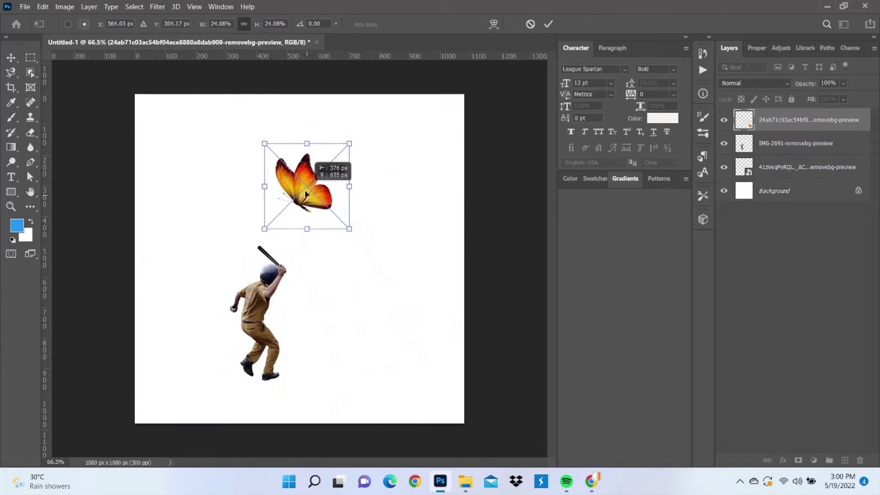
left_click_drag(419, 390, 304, 220)
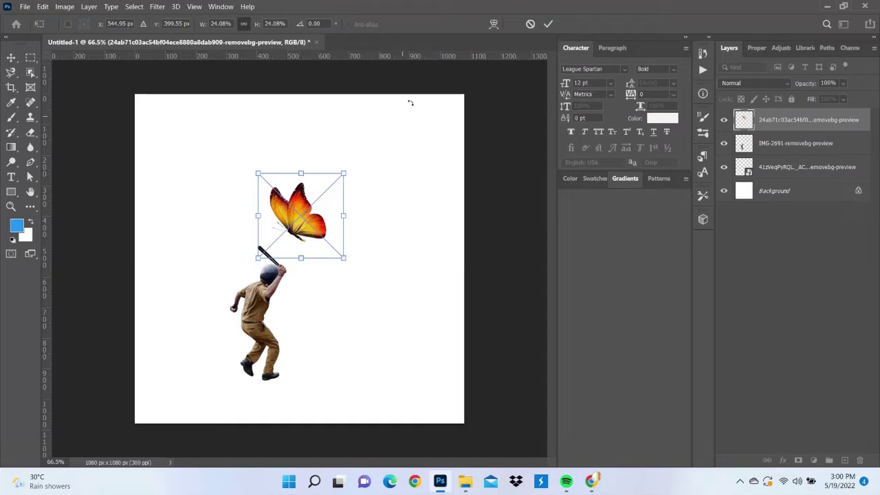
left_click(548, 23)
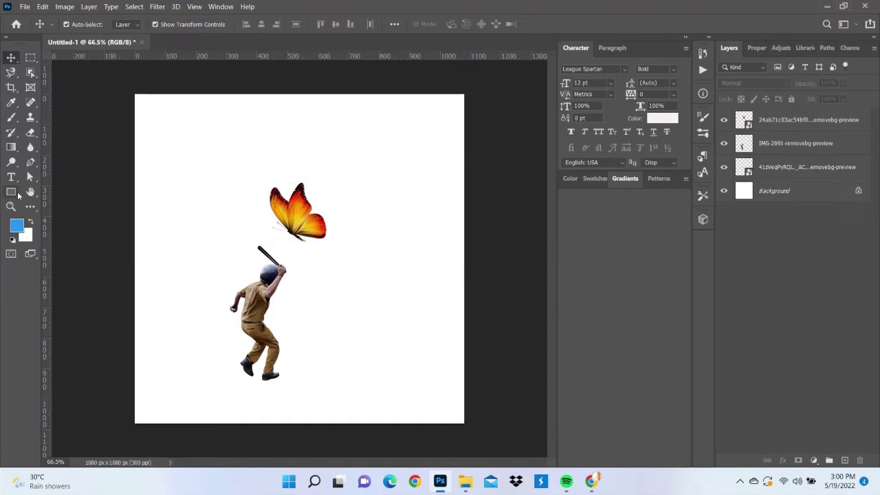
right_click(11, 192)
Draw a large circle over the figure with no outline and an orange fill
left_click(62, 213)
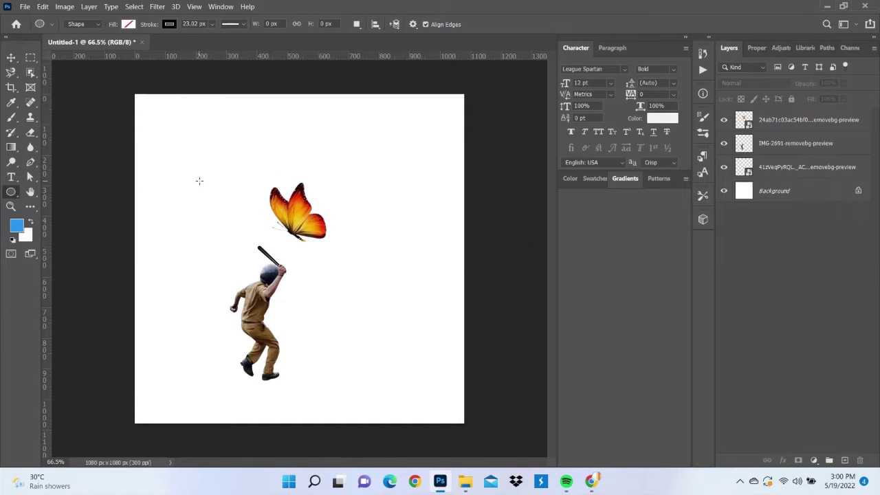
left_click_drag(200, 181, 384, 337)
left_click(758, 184)
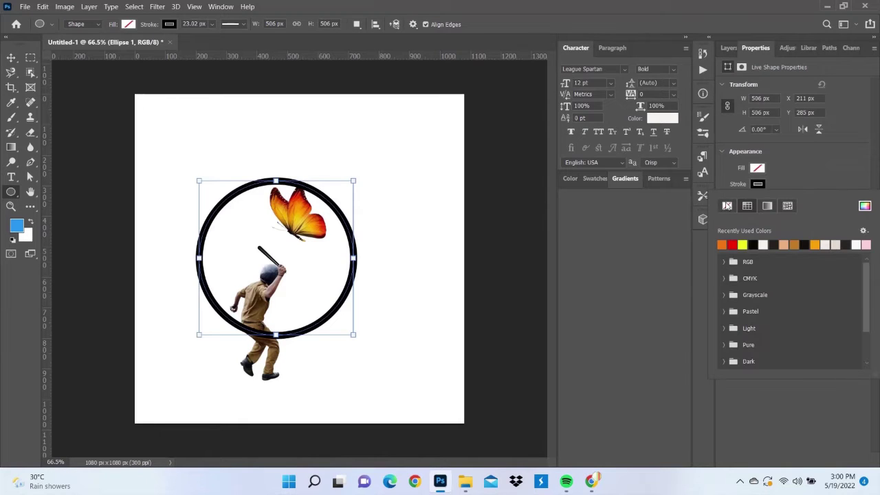
left_click(727, 205)
left_click(759, 168)
left_click(817, 229)
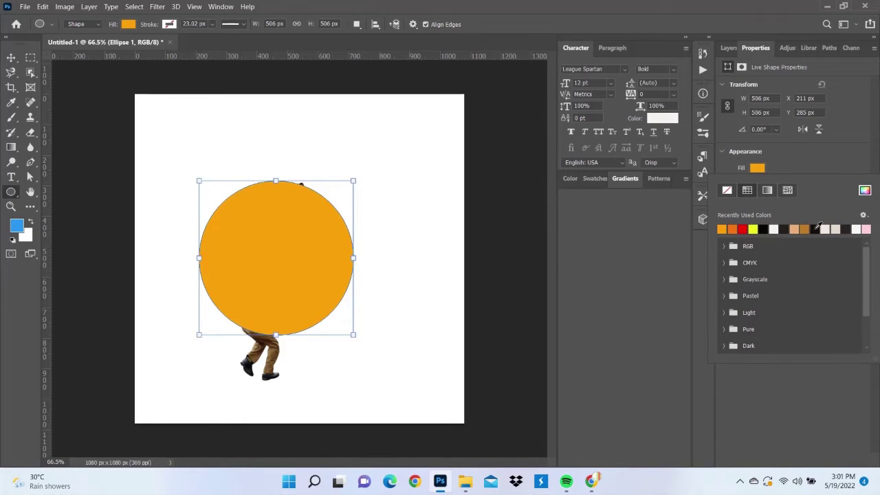
key("Escape")
Stack the circle just above Background, shrink it toward its top-right, and bring in the purple roses
key("v")
left_click_drag(289, 264, 291, 256)
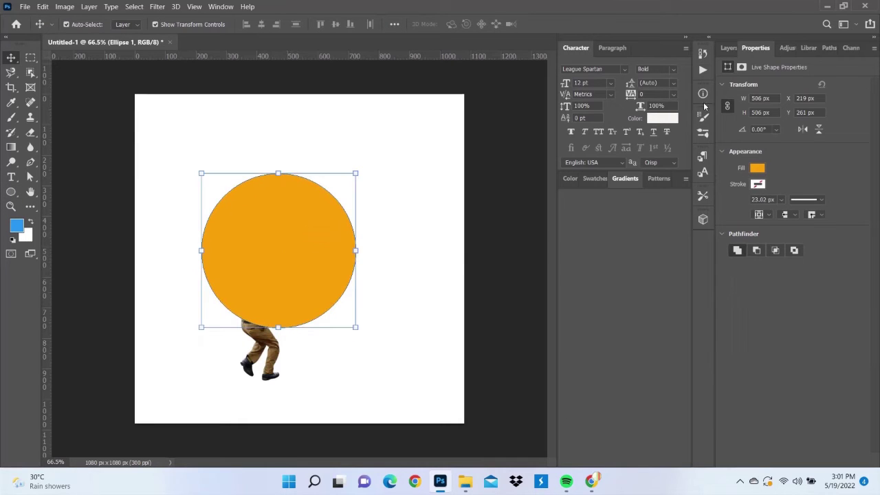
left_click(729, 48)
left_click_drag(765, 119, 791, 201)
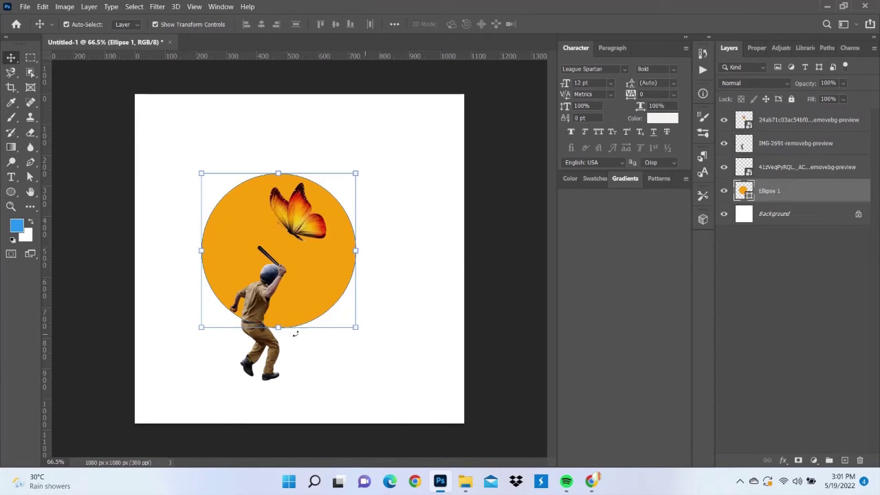
left_click_drag(204, 329, 216, 318)
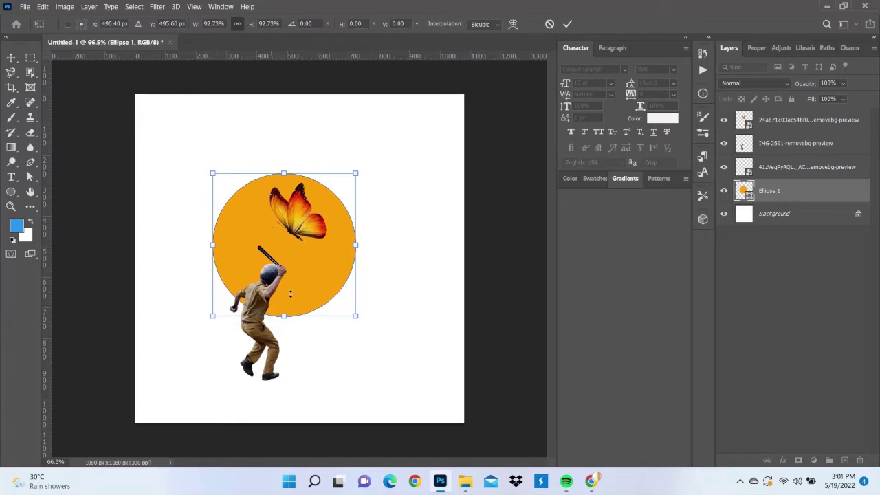
key("Return")
left_click(517, 197)
left_click_drag(517, 196, 330, 246)
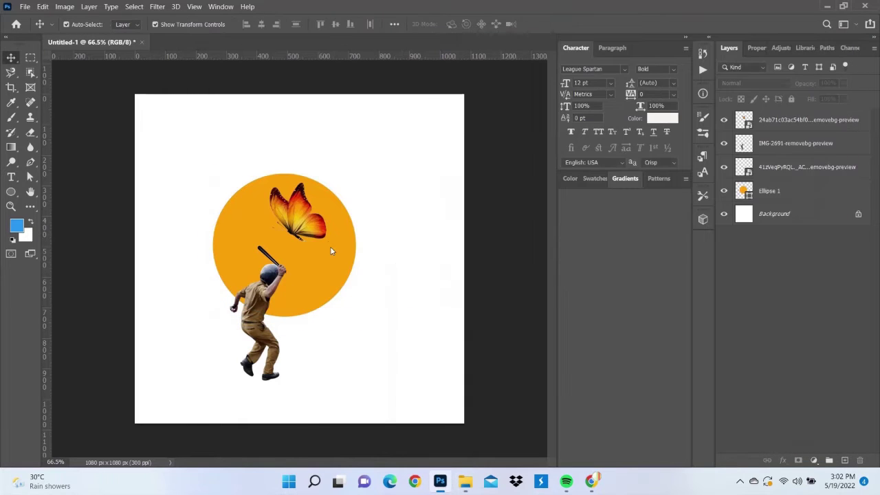
Scale, rotate and place the purple roses above the orange circle
mouse_move(396, 96)
left_mouse_down()
mouse_move(290, 255)
mouse_move(301, 126)
mouse_move(327, 120)
left_mouse_up()
left_click_drag(214, 265, 245, 227)
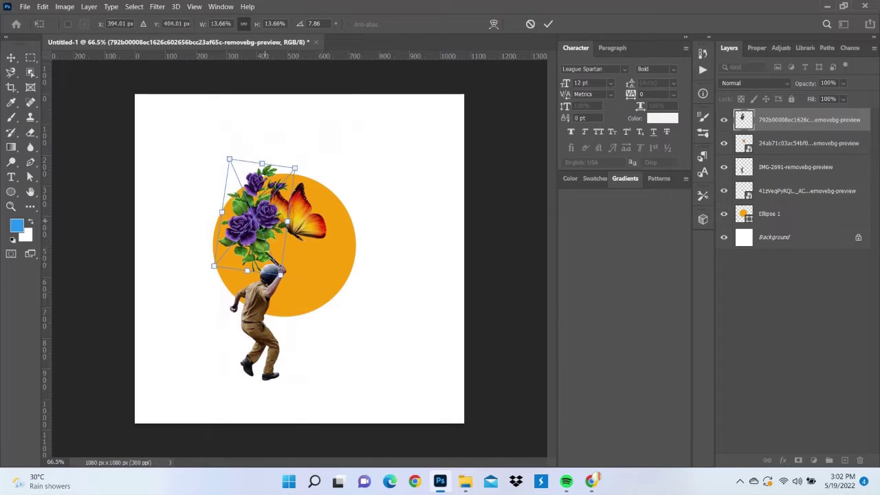
mouse_move(289, 199)
left_mouse_down()
mouse_move(297, 158)
mouse_move(277, 177)
left_mouse_up()
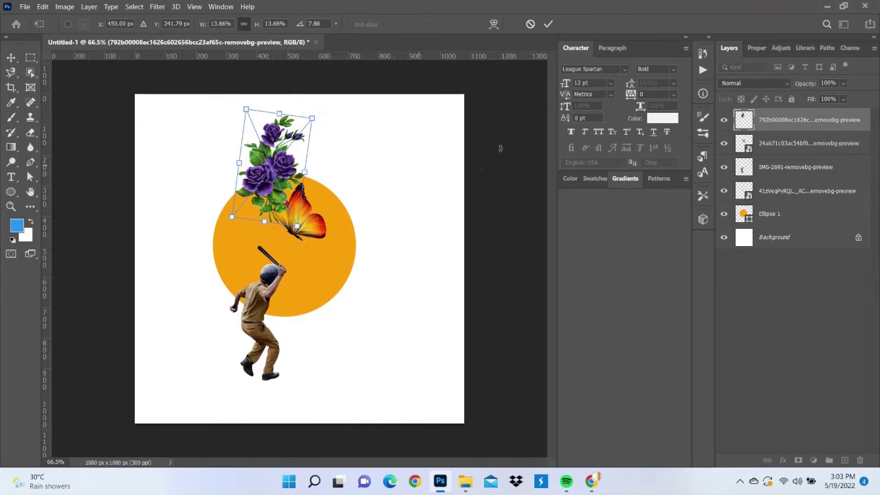
left_click(548, 25)
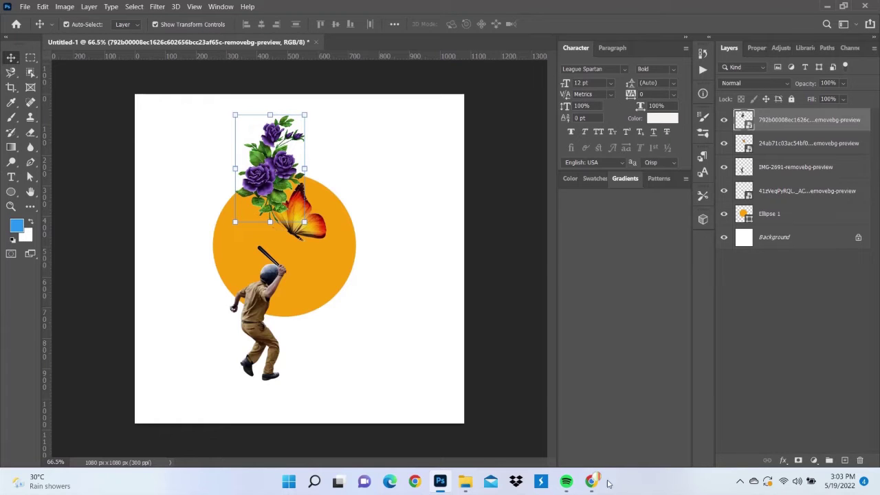
Add the red roses, scaled down and positioned above the policeman
left_click(470, 485)
left_click_drag(747, 136, 322, 203)
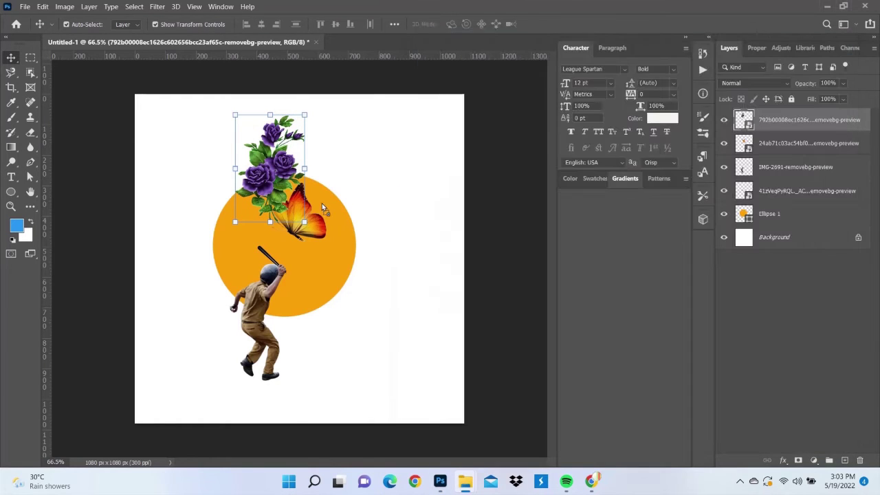
mouse_move(441, 96)
left_mouse_down()
mouse_move(365, 145)
mouse_move(315, 256)
left_mouse_up()
left_click_drag(269, 296, 300, 180)
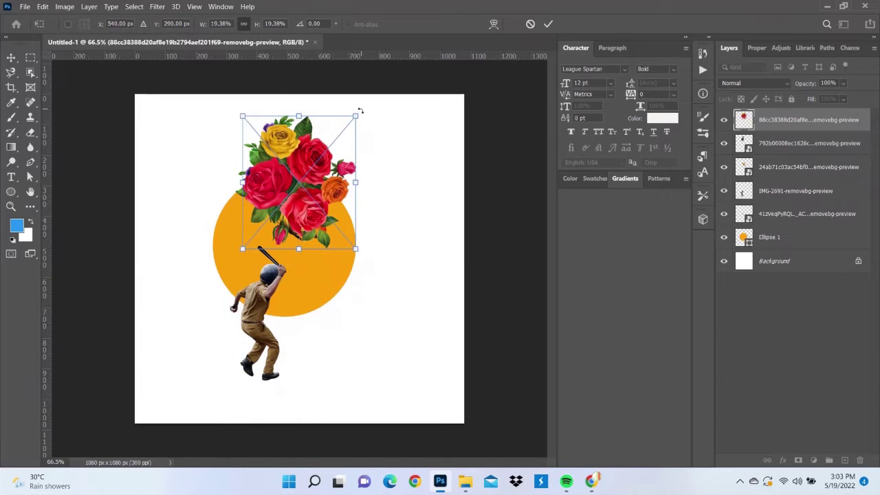
left_click_drag(359, 112, 337, 137)
left_click_drag(297, 183, 329, 187)
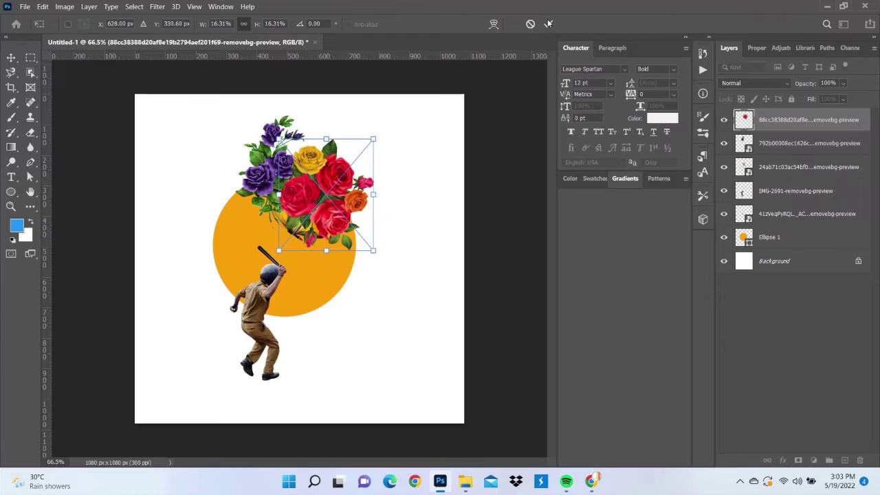
mouse_move(464, 482)
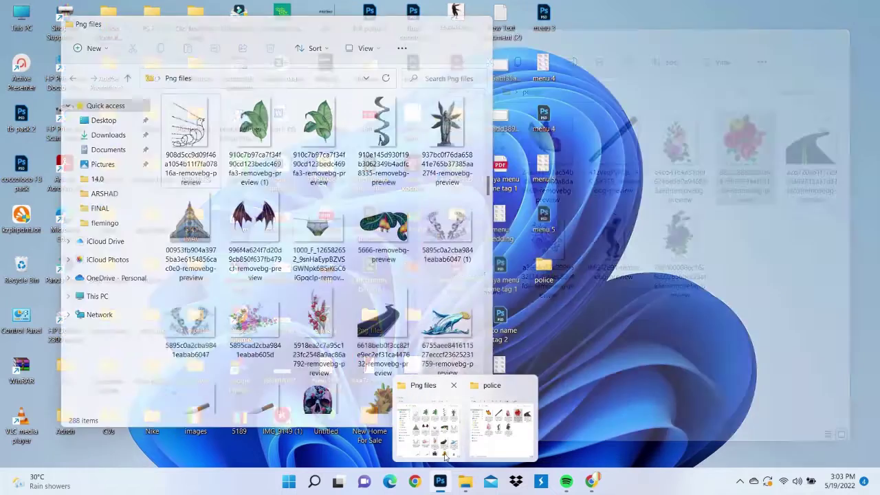
Add the pink flowers, scaled down beside the red roses on the circle
left_click(500, 427)
left_click_drag(543, 251, 355, 274)
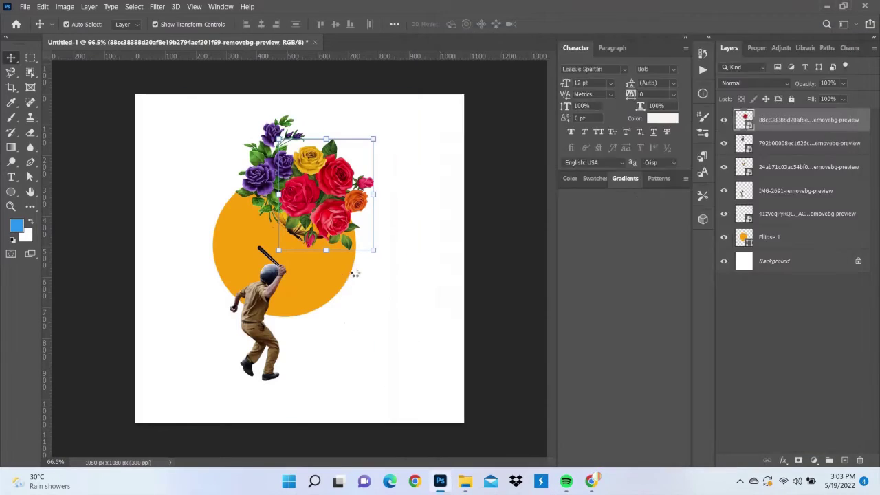
left_click_drag(413, 94, 258, 318)
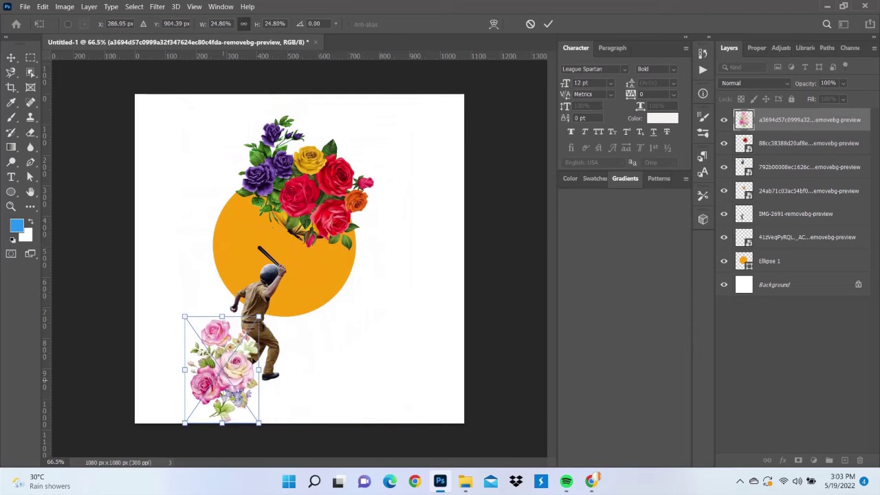
left_click_drag(221, 369, 332, 251)
mouse_move(374, 198)
left_mouse_down()
mouse_move(352, 225)
mouse_move(368, 200)
left_mouse_up()
left_click(548, 24)
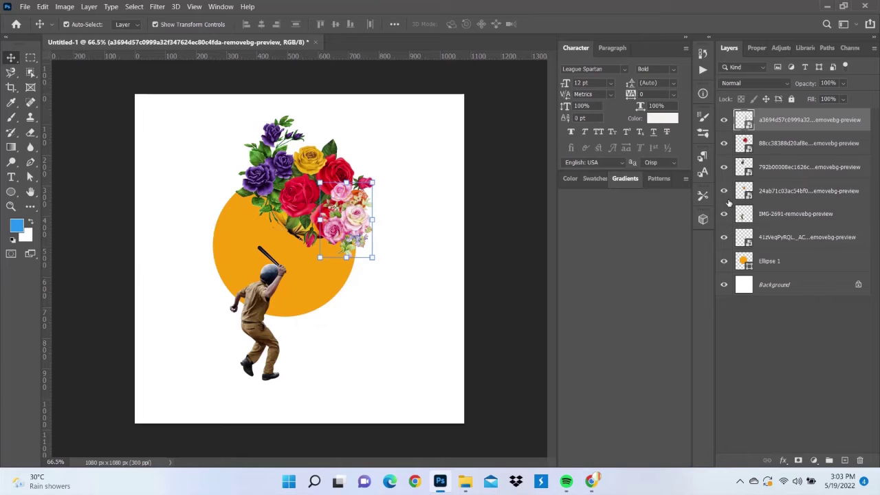
Move the purple, red and pink rose layers below Ellipse 1
left_click_drag(790, 172, 805, 261)
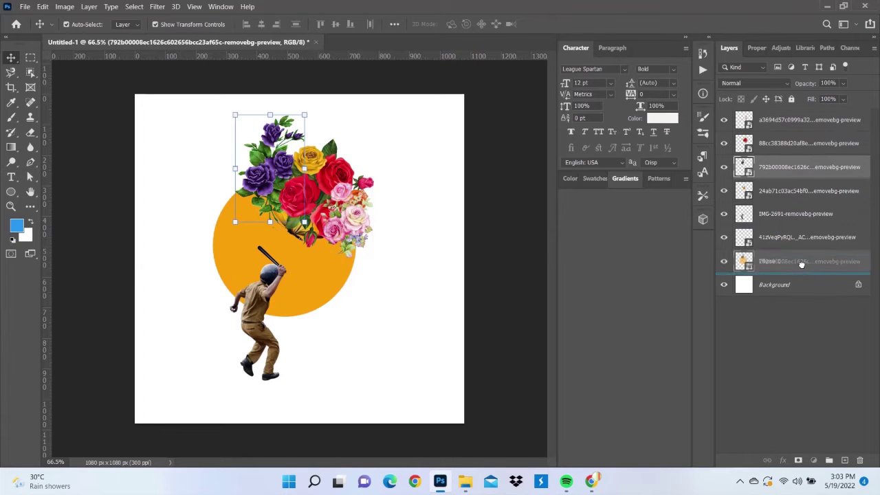
left_click(784, 191)
left_click_drag(780, 144, 796, 242)
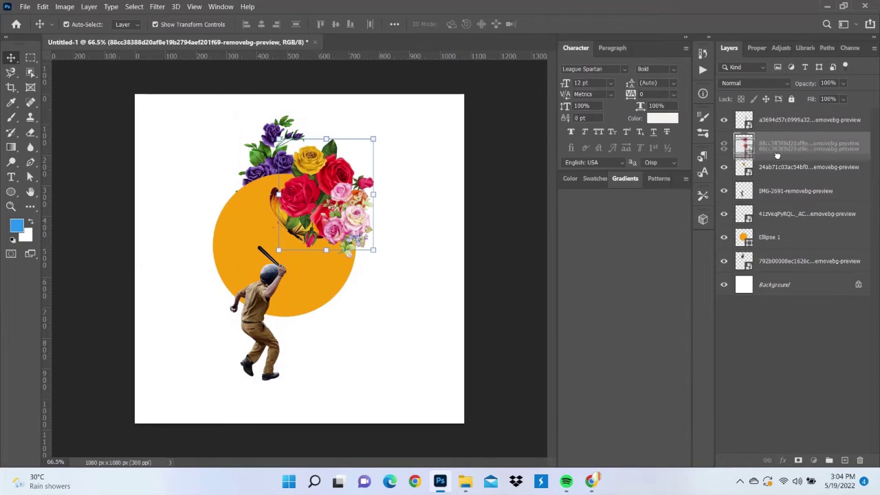
left_click_drag(802, 121, 800, 215)
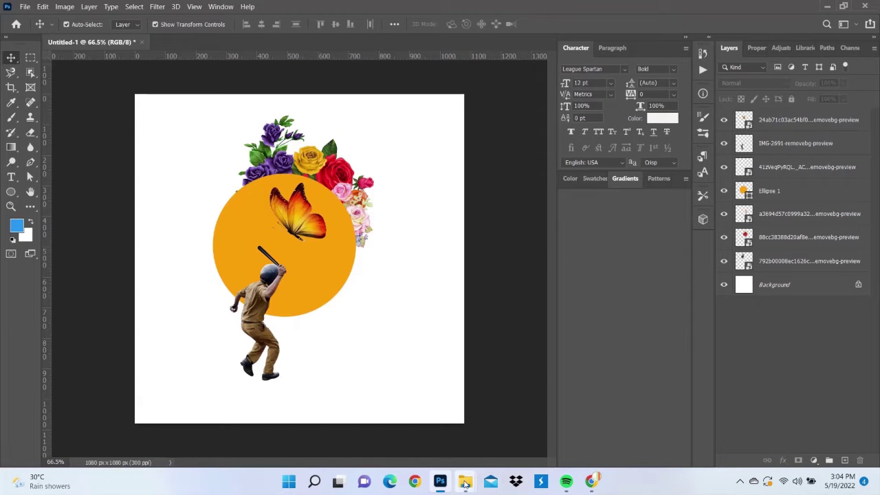
Add another flower cluster at the circle's right edge, layered below Ellipse 1
mouse_move(465, 482)
left_click(498, 420)
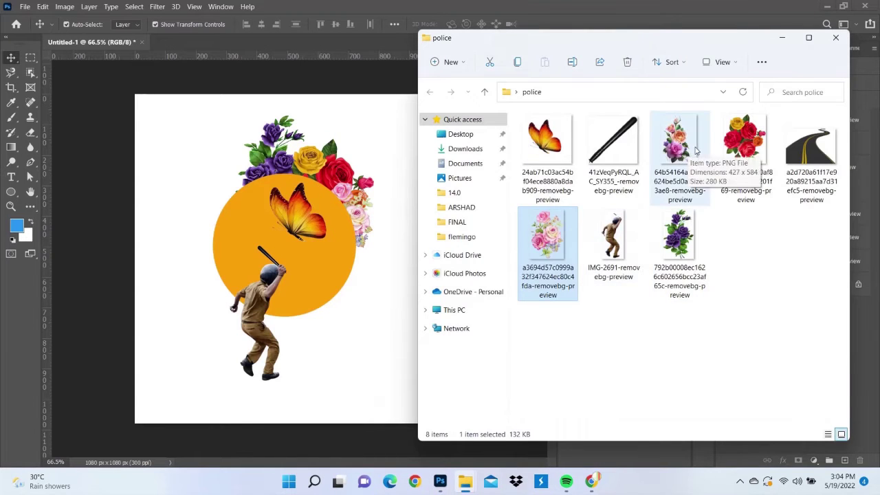
left_click_drag(679, 147, 289, 262)
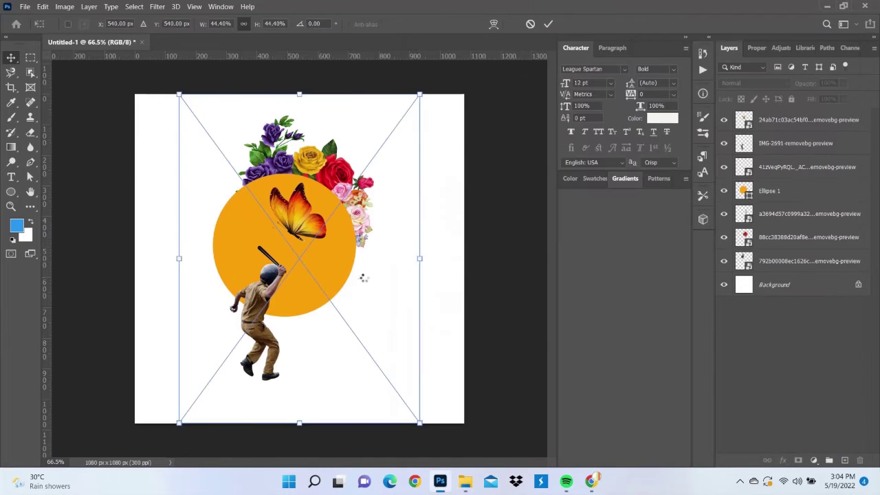
left_click_drag(420, 94, 282, 230)
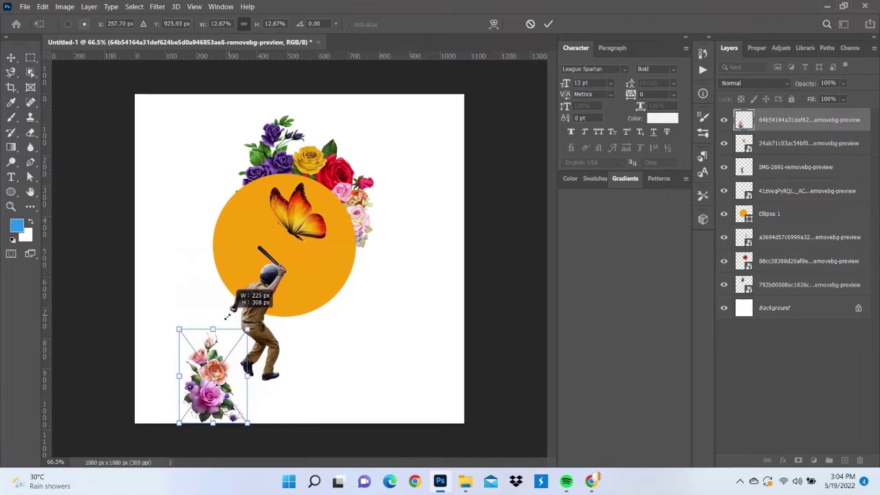
left_click_drag(301, 250, 244, 331)
left_click_drag(210, 386, 358, 241)
left_click_drag(391, 190, 385, 198)
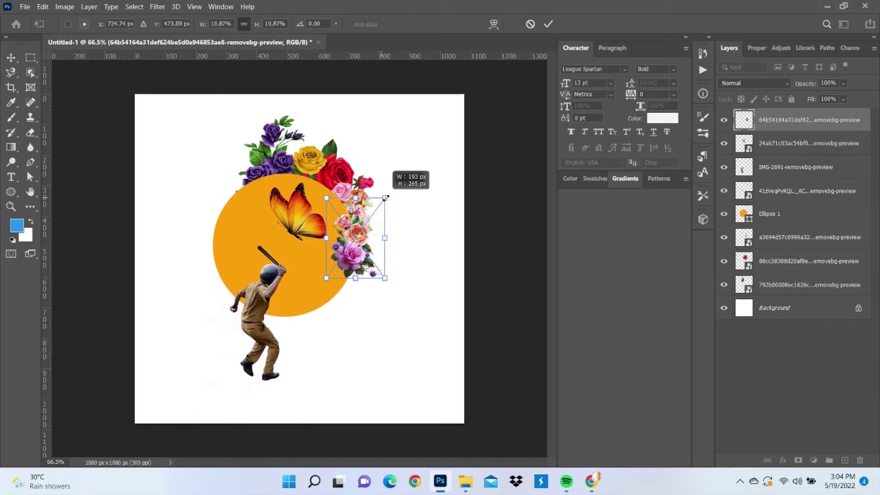
left_click_drag(359, 236, 371, 239)
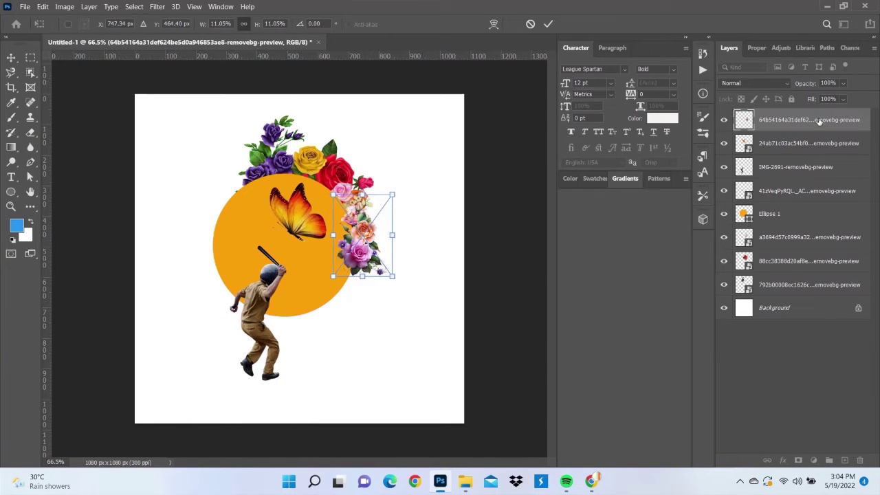
left_click_drag(818, 120, 828, 210)
Shrink the orange circle to about 95% and move it down slightly
left_click(412, 186)
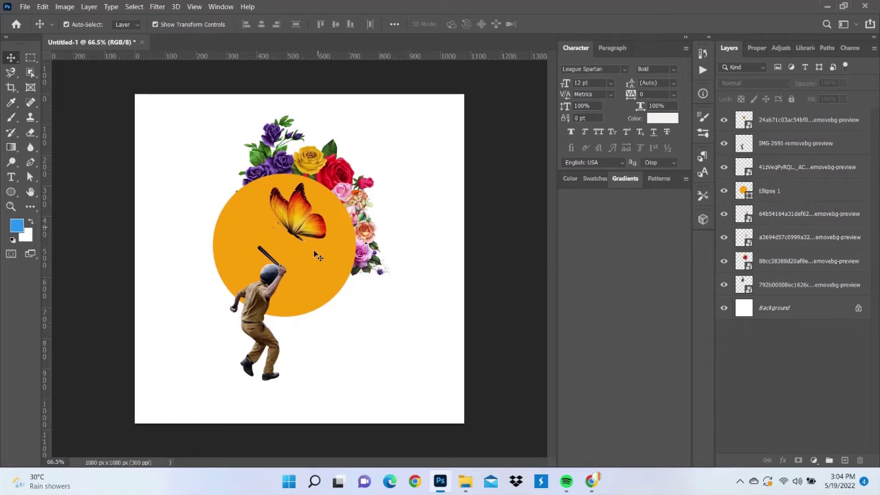
left_click(320, 290)
left_click_drag(211, 320, 219, 313)
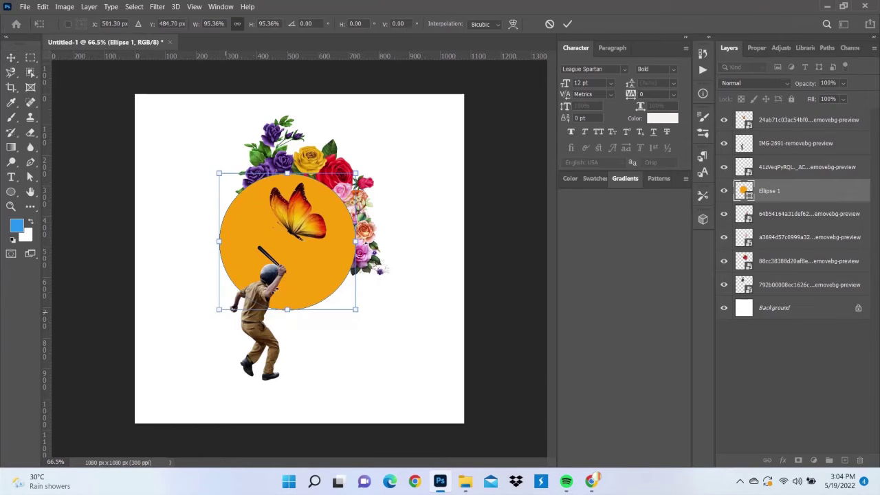
mouse_move(311, 268)
left_mouse_down()
mouse_move(313, 276)
mouse_move(310, 270)
left_mouse_up()
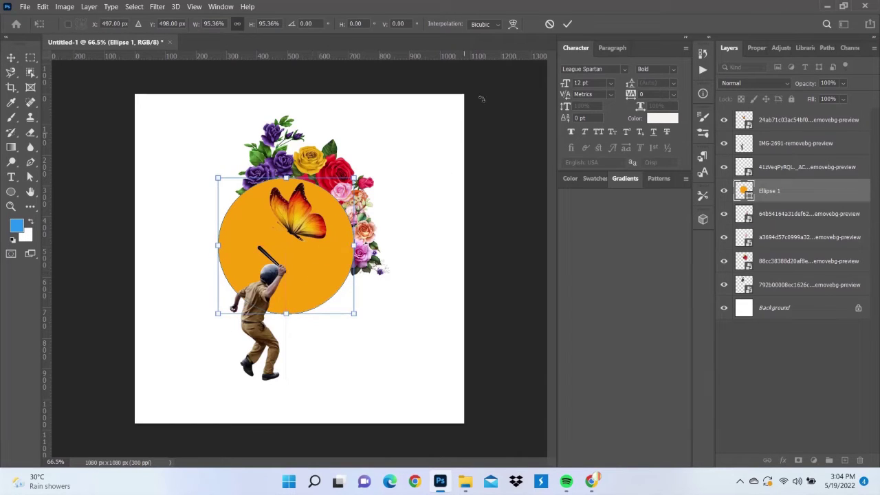
left_click(568, 24)
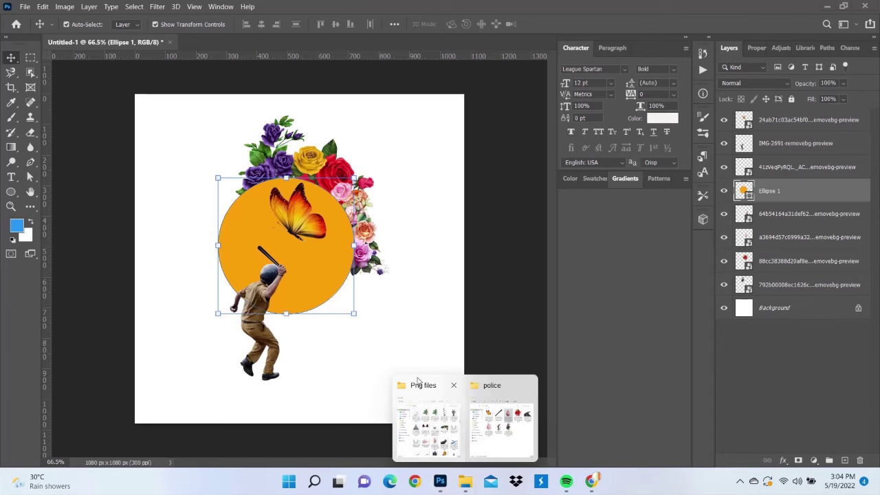
Add the winding road, scaled to 31.45% and tilted about −10°, beneath the officer
left_click(434, 341)
left_click(502, 420)
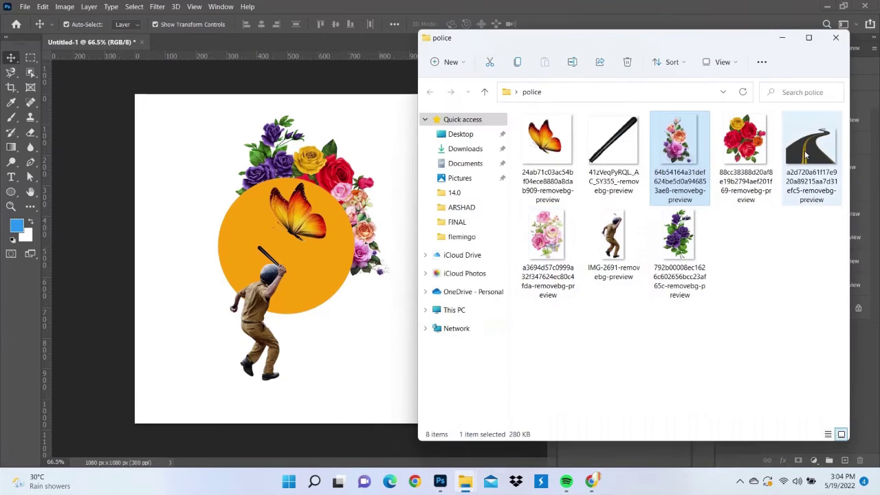
left_click_drag(812, 148, 399, 263)
left_click_drag(463, 142, 353, 228)
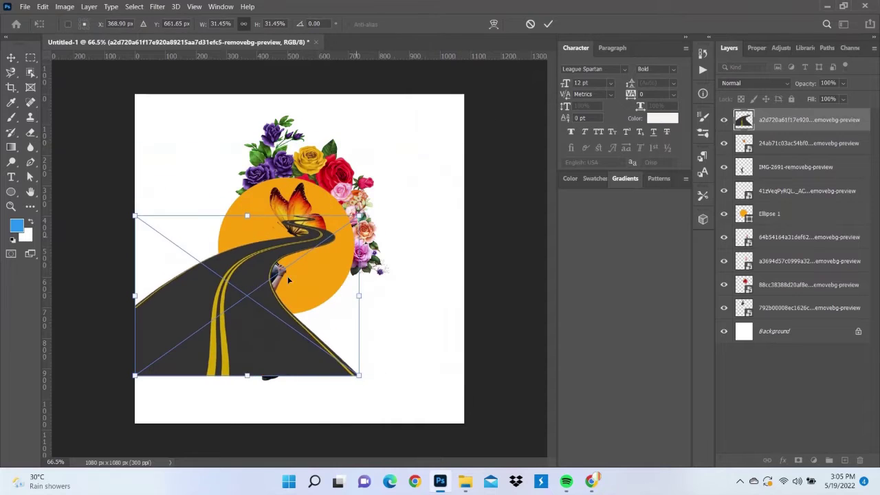
left_click_drag(248, 303, 255, 388)
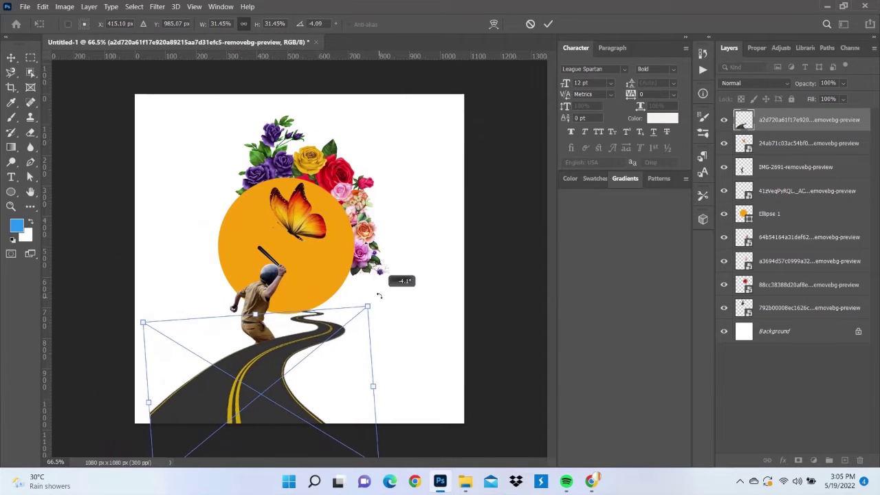
left_click_drag(369, 318, 379, 258)
mouse_move(291, 332)
left_mouse_down()
mouse_move(307, 355)
mouse_move(304, 385)
mouse_move(287, 385)
left_mouse_up()
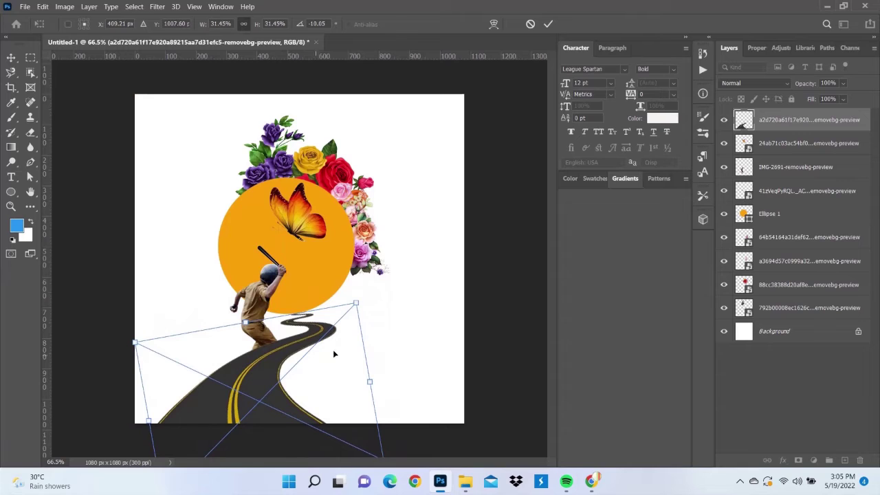
left_click(548, 24)
Stack the road layer just above Background and nudge the orange circle slightly down
left_click_drag(805, 124, 826, 311)
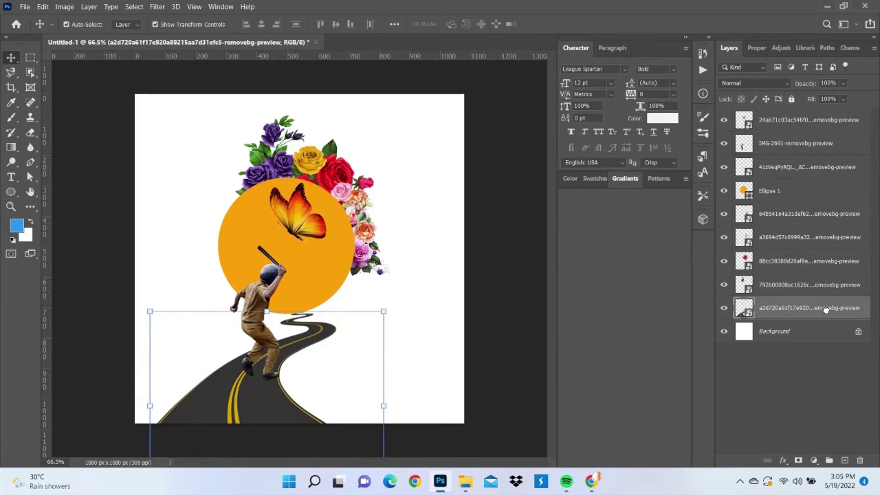
mouse_move(320, 286)
left_mouse_down()
mouse_move(326, 296)
mouse_move(324, 289)
left_mouse_up()
left_click(418, 293)
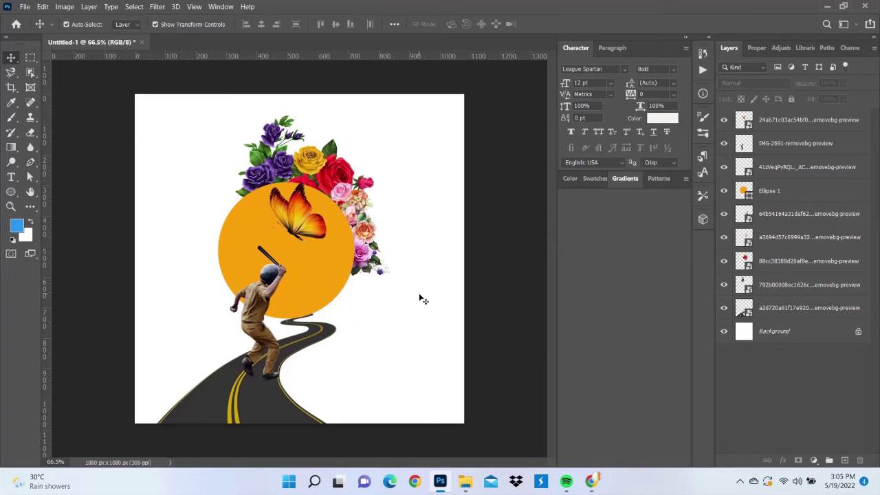
Move the butterfly onto the circle and shrink the rose cluster slightly
left_click_drag(308, 229, 348, 269)
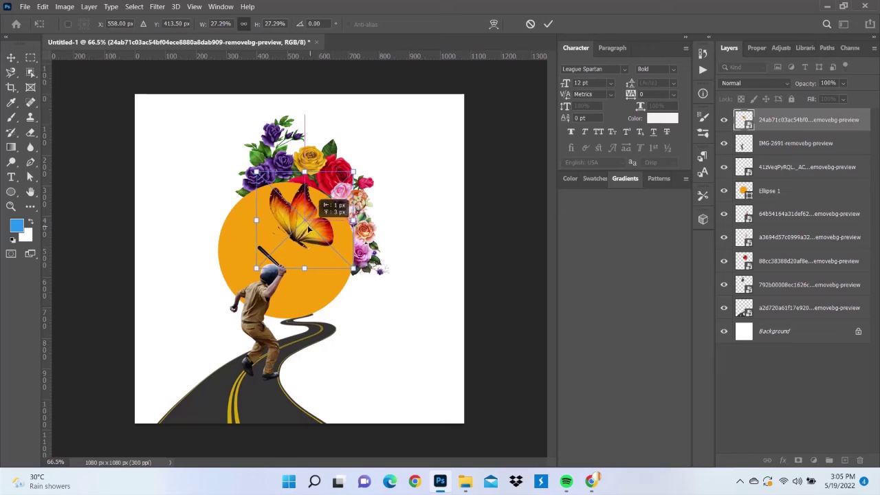
left_click(548, 23)
left_click(493, 174)
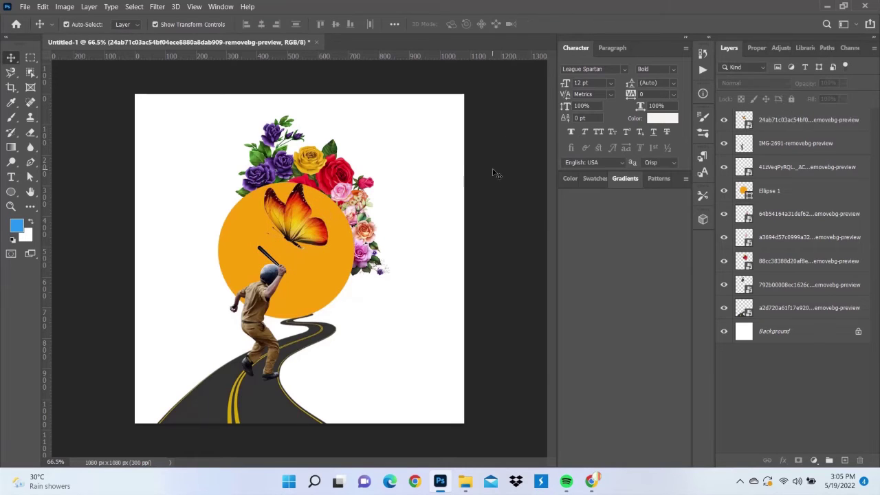
left_click(265, 163)
left_click(777, 261, "ctrl")
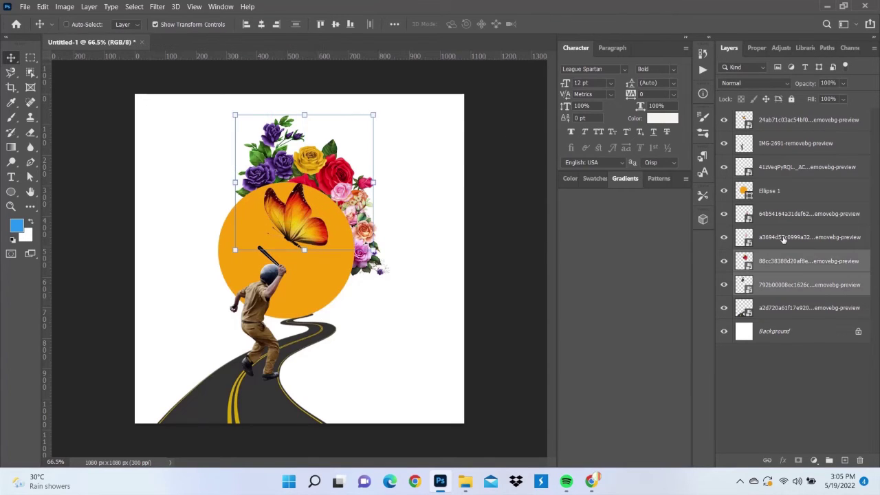
left_click(784, 237, "ctrl")
left_click(788, 216, "ctrl")
left_click_drag(393, 276, 384, 266)
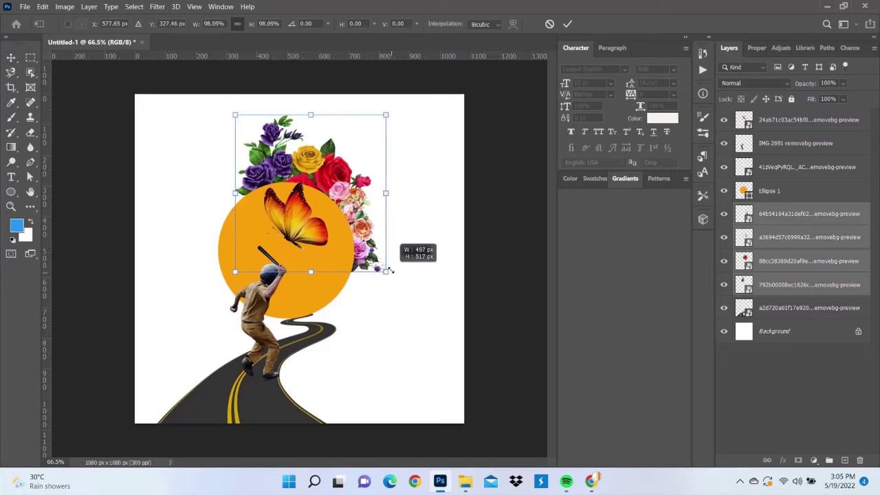
left_click_drag(335, 181, 344, 189)
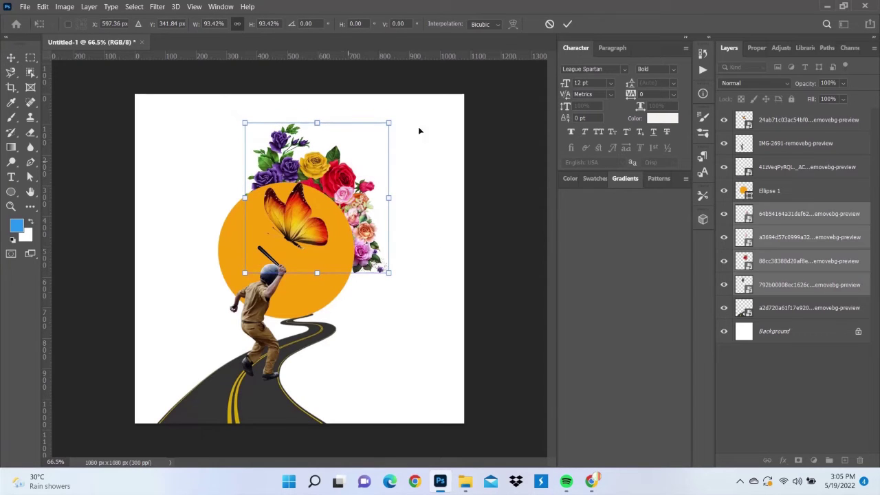
left_click(569, 23)
left_click(524, 236)
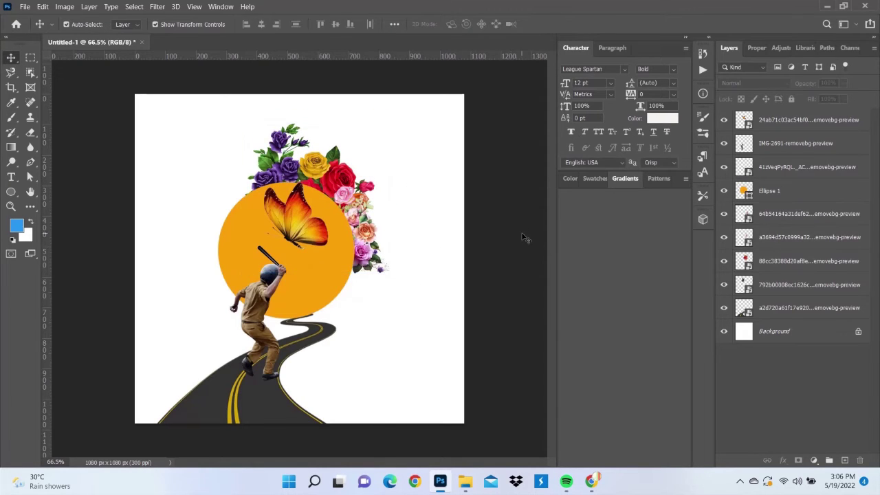
Tilt the right-hand flowers slightly and unlock the Background layer
left_click(378, 241)
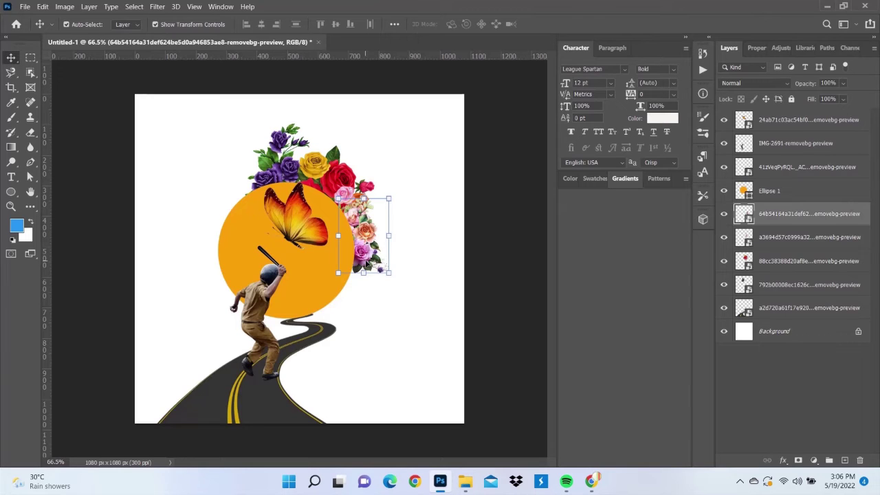
left_click_drag(368, 263, 363, 268)
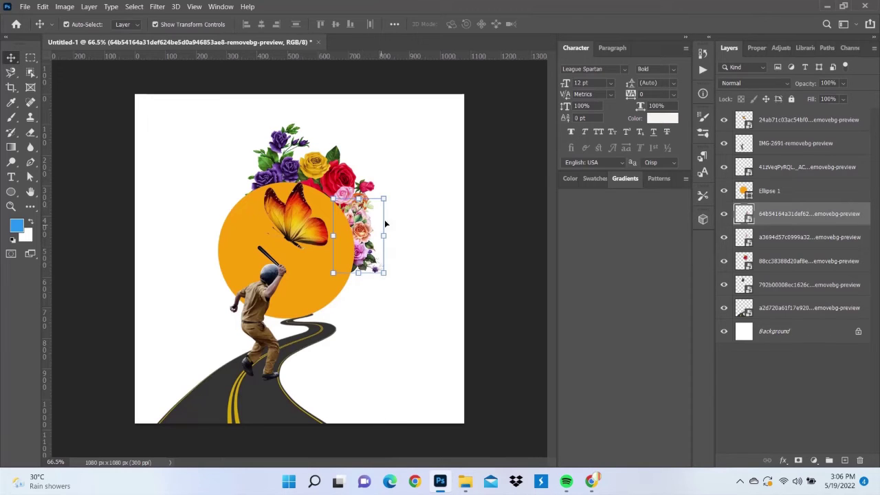
left_click_drag(383, 198, 390, 180)
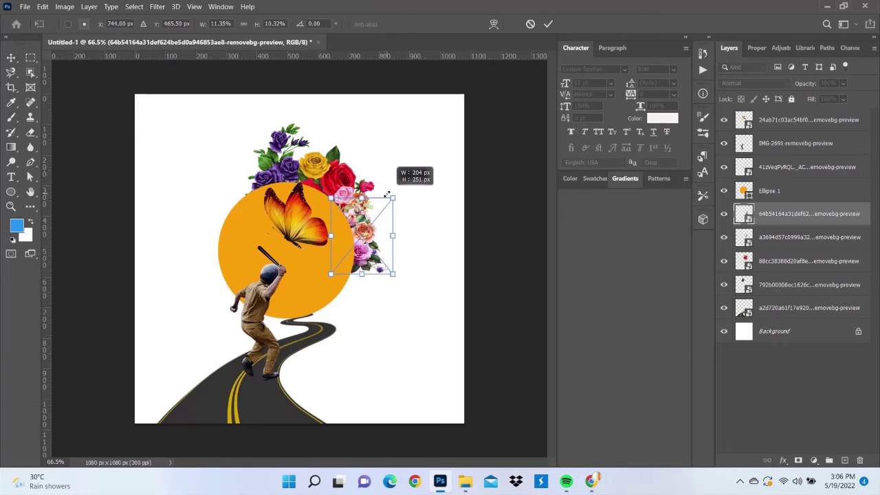
left_click(536, 211)
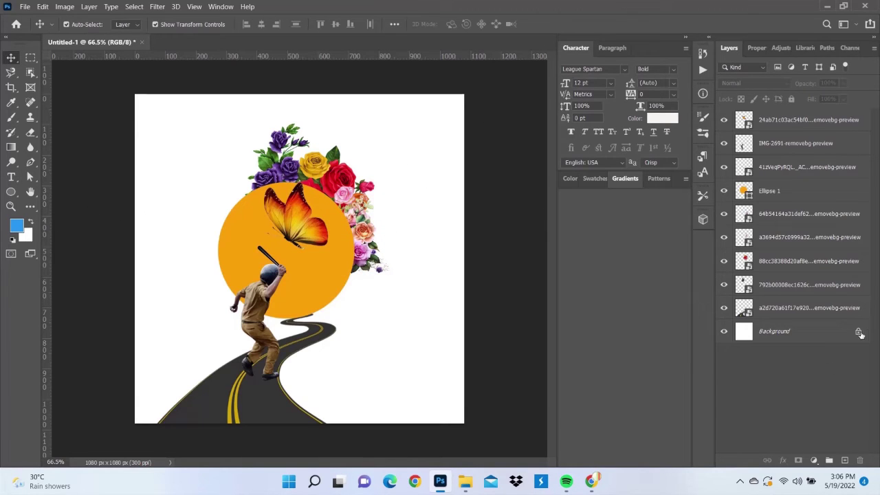
left_click(859, 332)
Give Layer 0 a light peach #f1bda1 Color Overlay
double_click(742, 336)
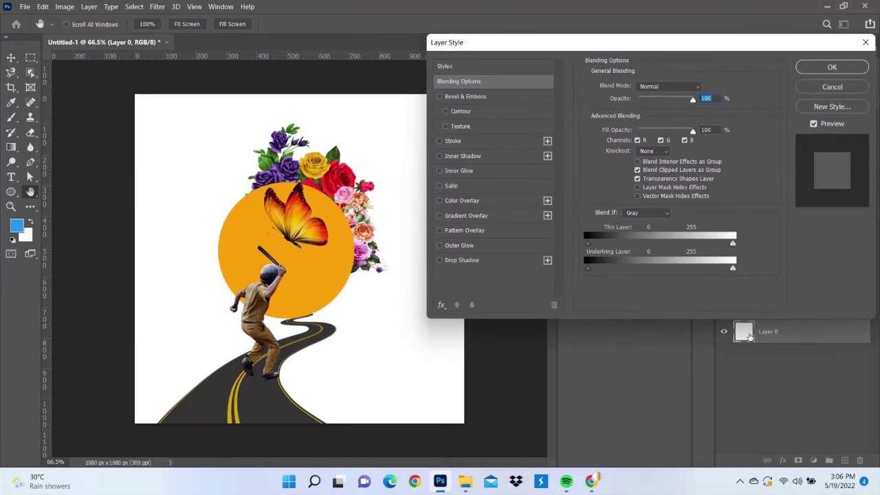
left_click(473, 201)
left_click(704, 88)
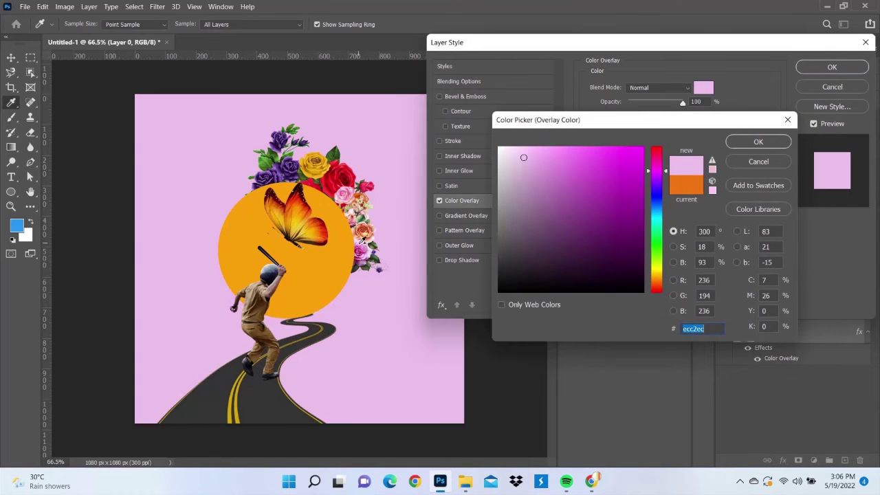
mouse_move(361, 199)
left_mouse_down()
mouse_move(375, 246)
mouse_move(370, 235)
left_mouse_up()
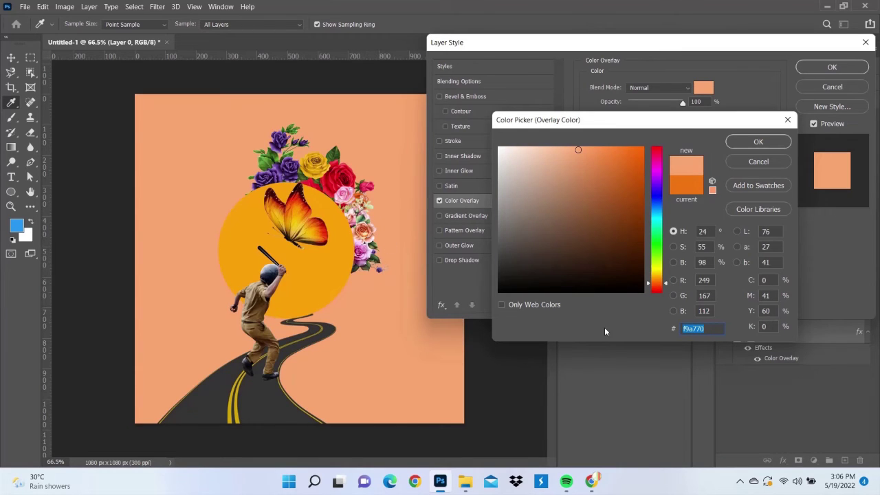
left_click_drag(370, 235, 362, 201)
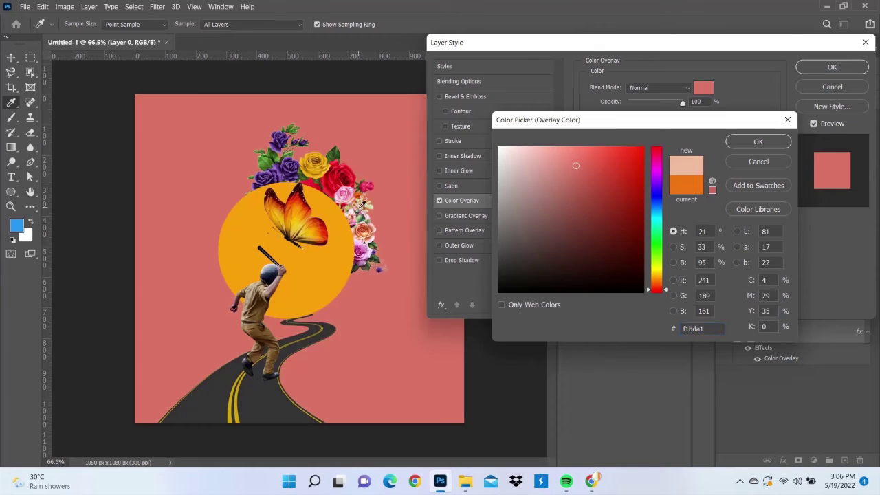
left_click(736, 140)
left_click(810, 71)
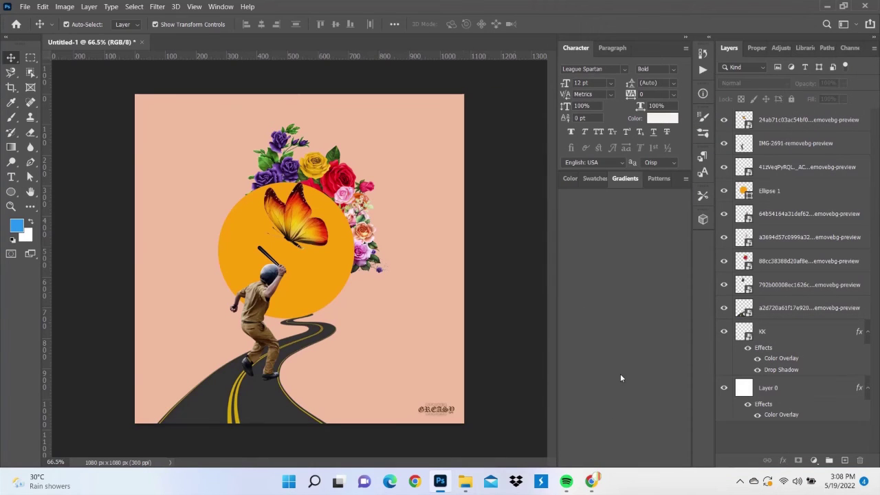
Convert all collage layers into a single smart object for smart filters
left_click_drag(113, 86, 483, 446)
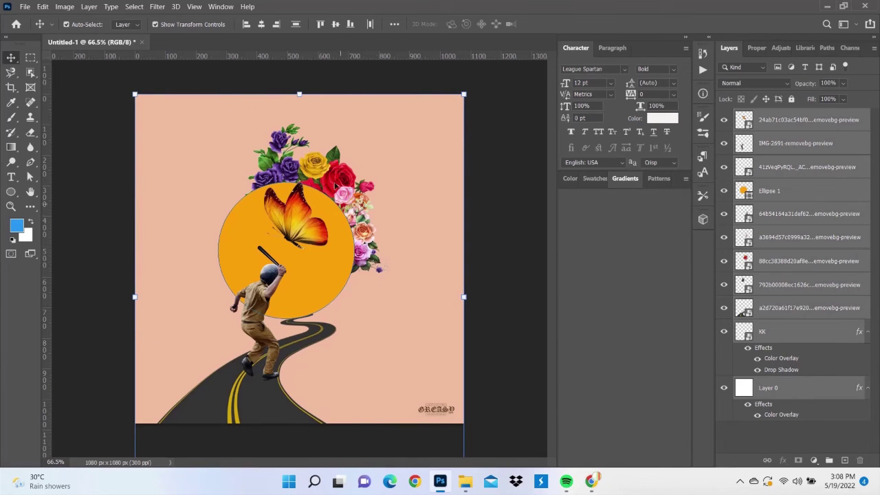
left_click(158, 7)
left_click(183, 34)
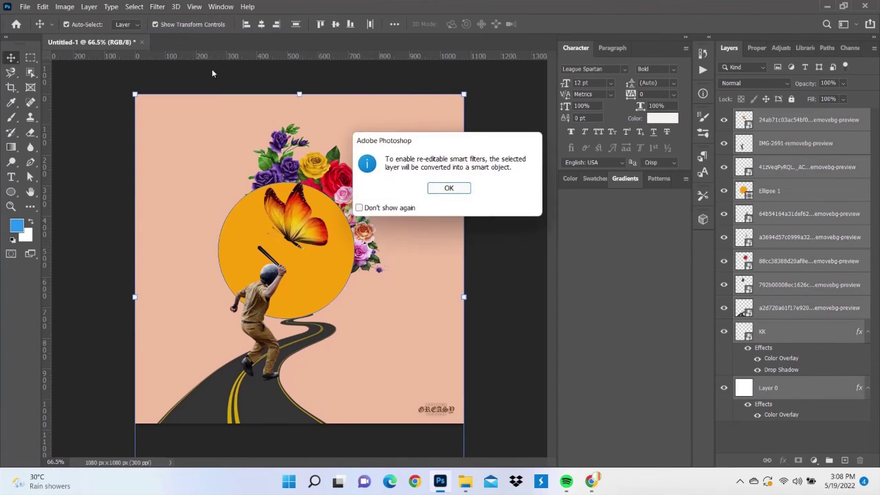
left_click(449, 192)
Apply a Camera Raw Filter with Grain raised to about 41
left_click(157, 6)
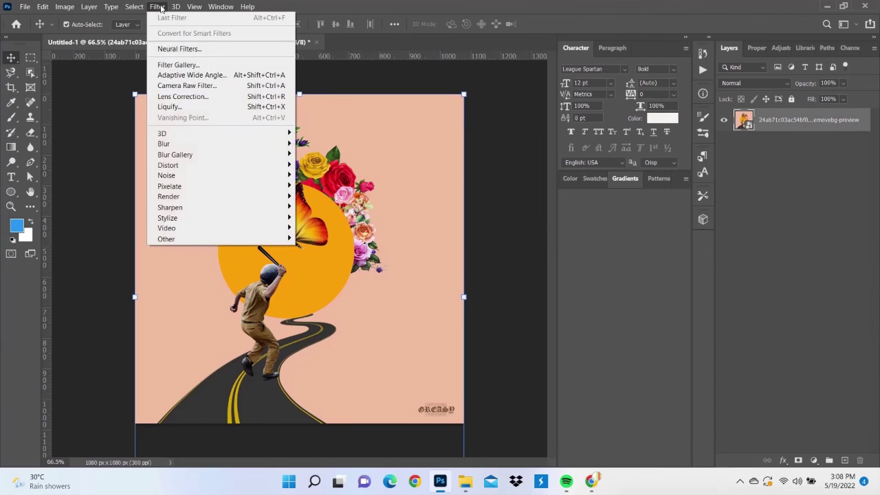
left_click(232, 88)
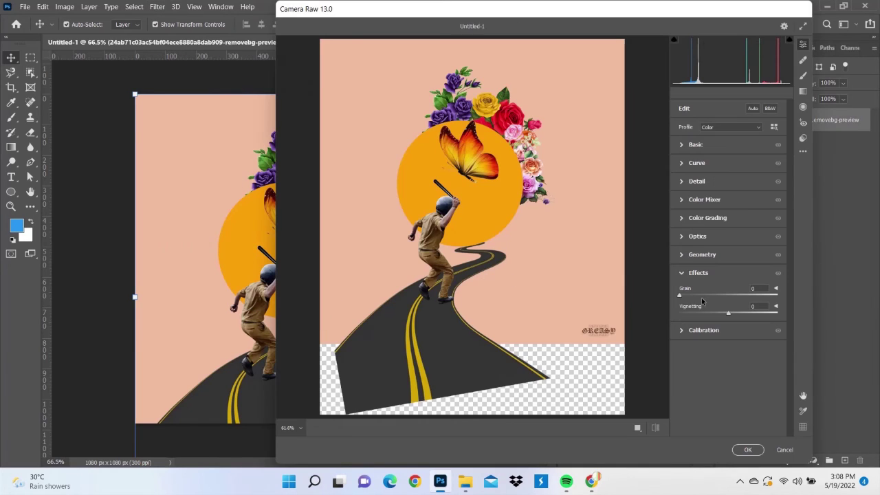
left_click(697, 297)
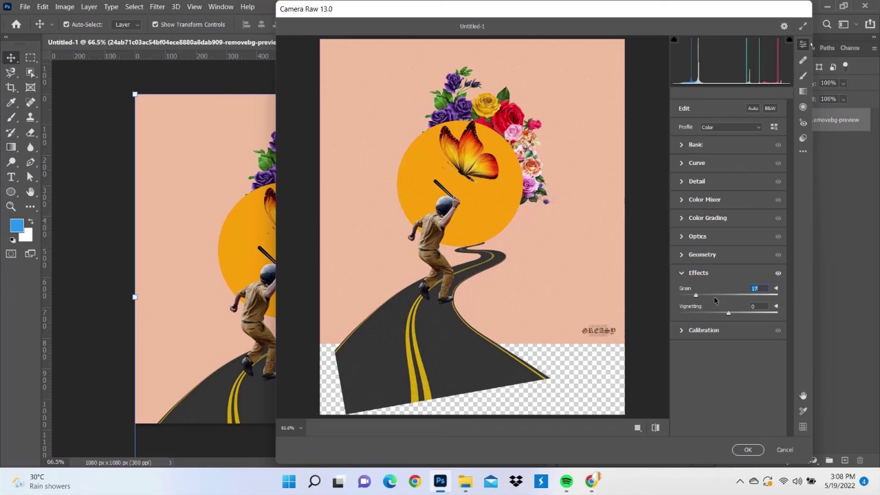
left_click_drag(710, 297, 720, 297)
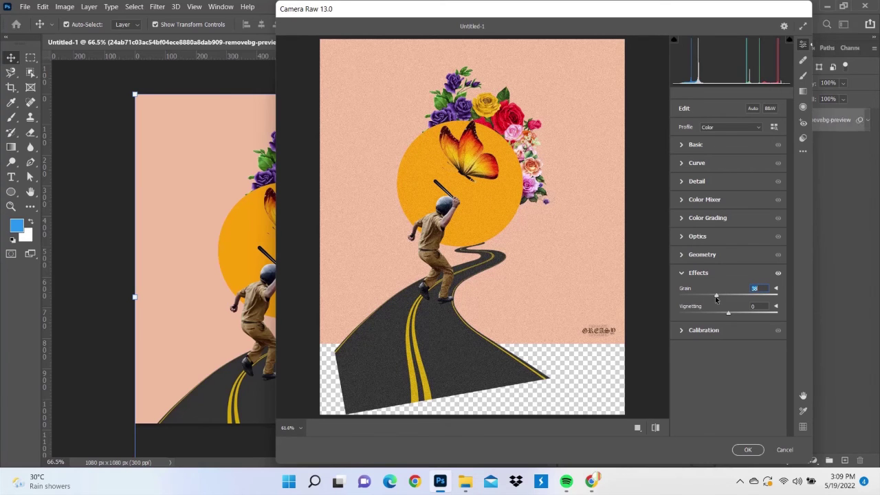
left_click(745, 450)
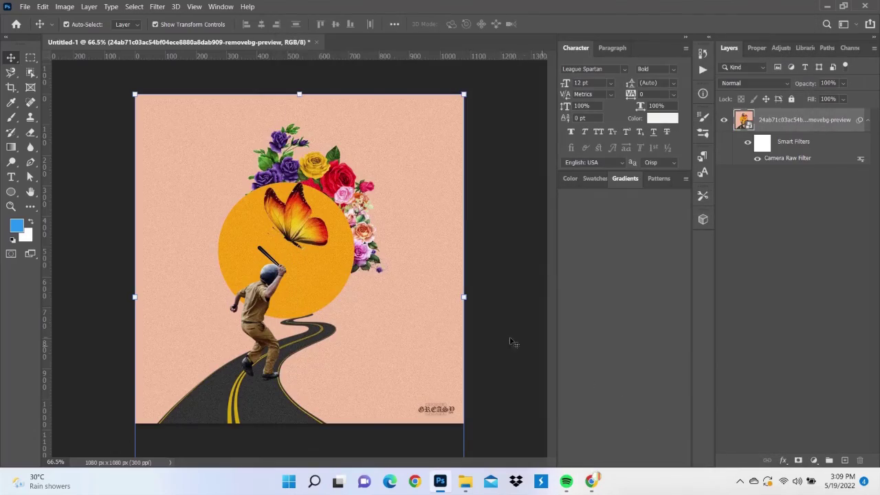